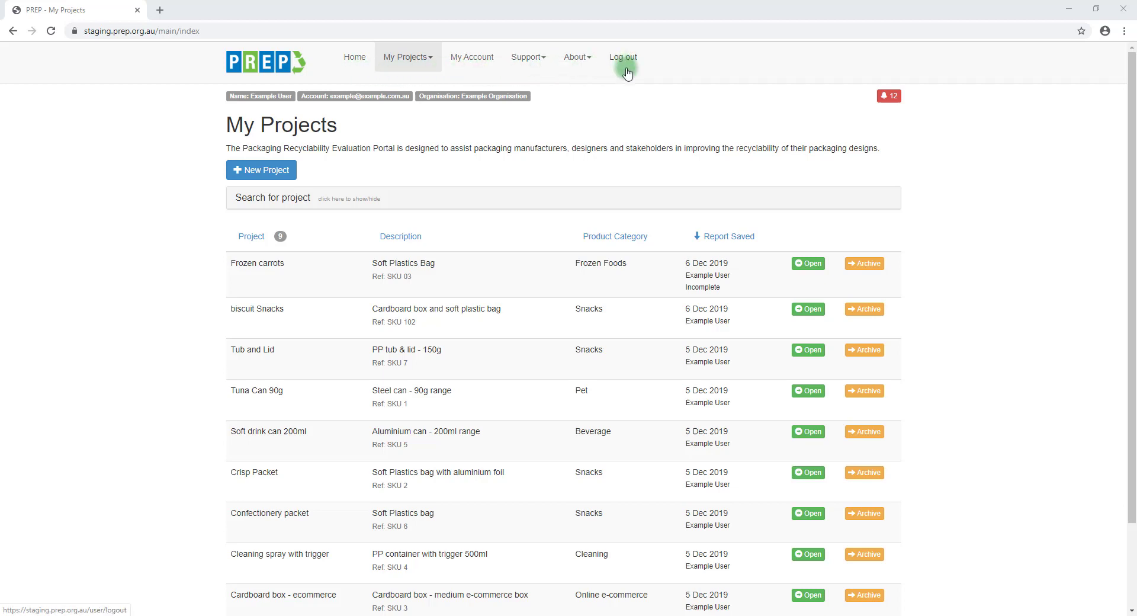
# Review the entries in the My Projects menu, then close the menu
pyautogui.click(431, 66)
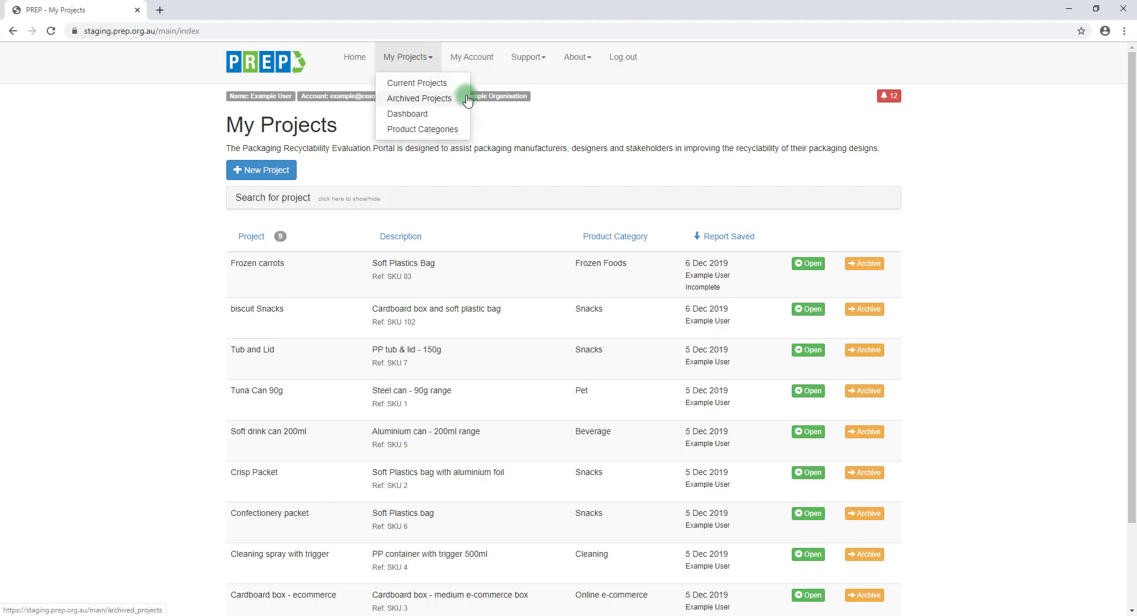
pyautogui.click(463, 117)
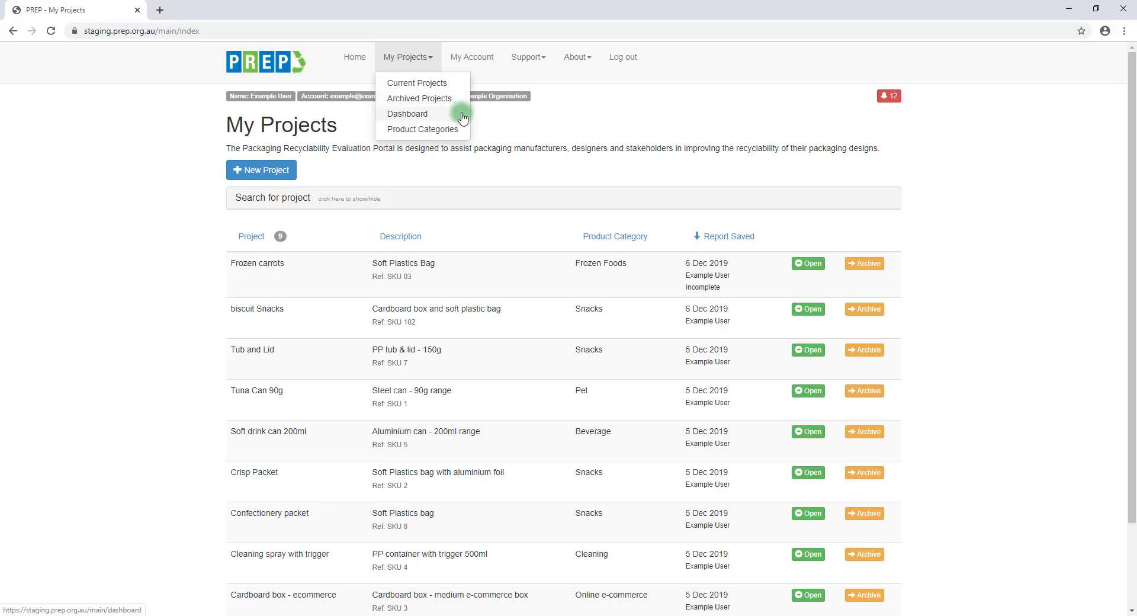
pyautogui.click(467, 131)
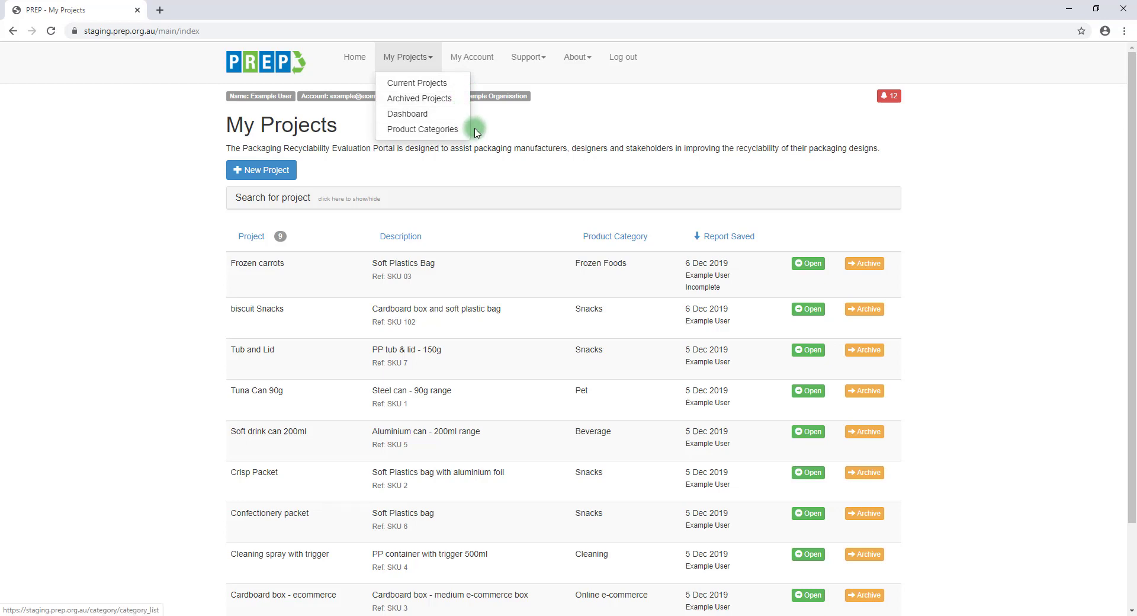
pyautogui.click(495, 123)
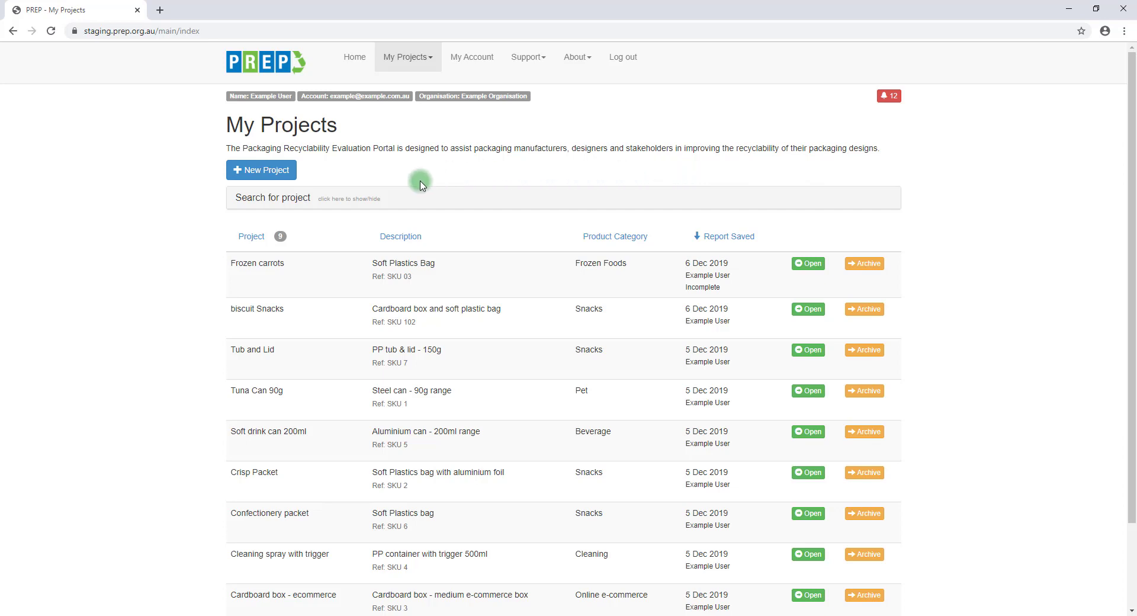
# Expand and collapse the project search panel so the full project table is visible
pyautogui.click(365, 200)
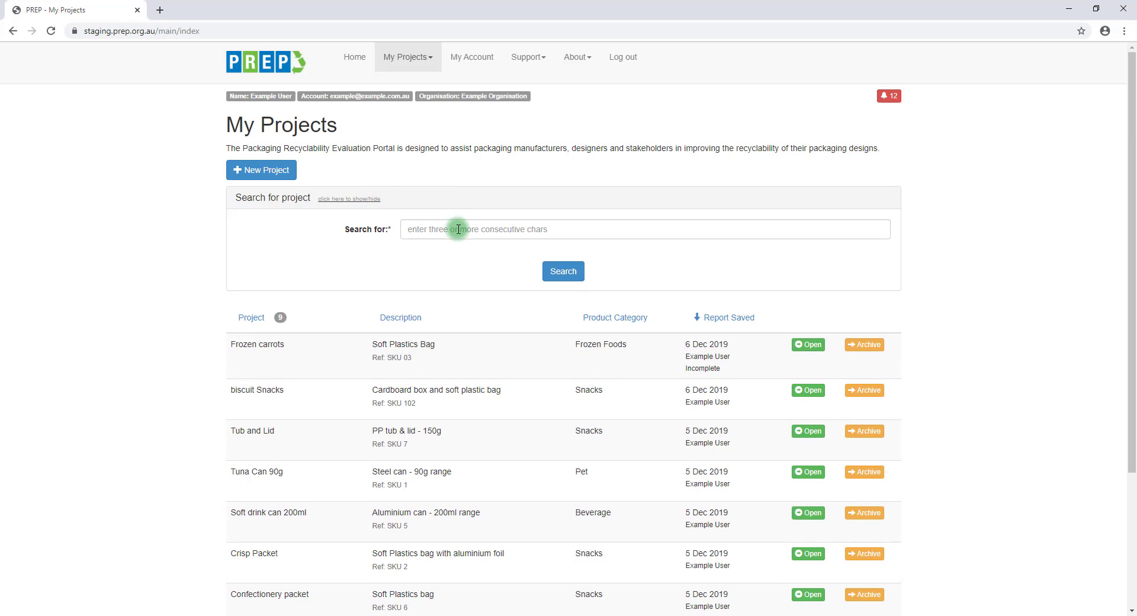
pyautogui.click(371, 201)
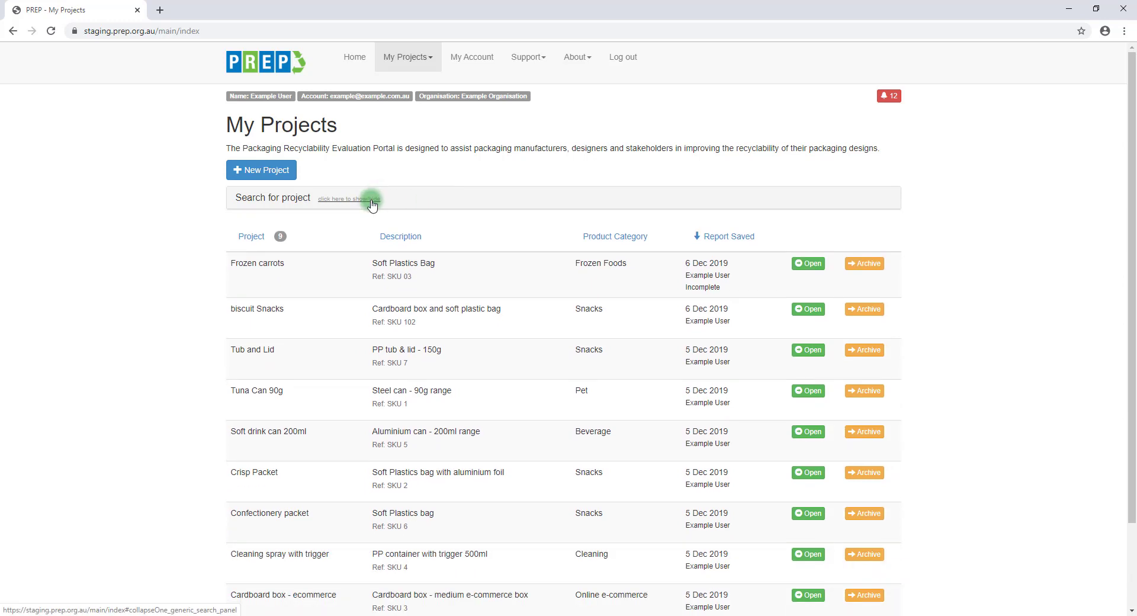
pyautogui.click(252, 240)
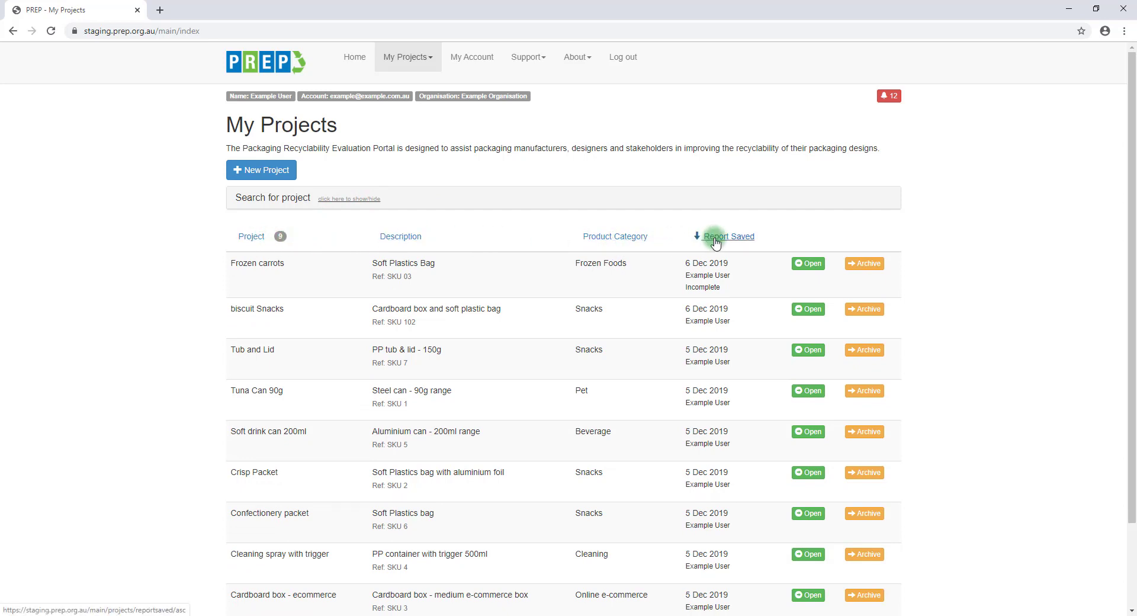
pyautogui.click(425, 56)
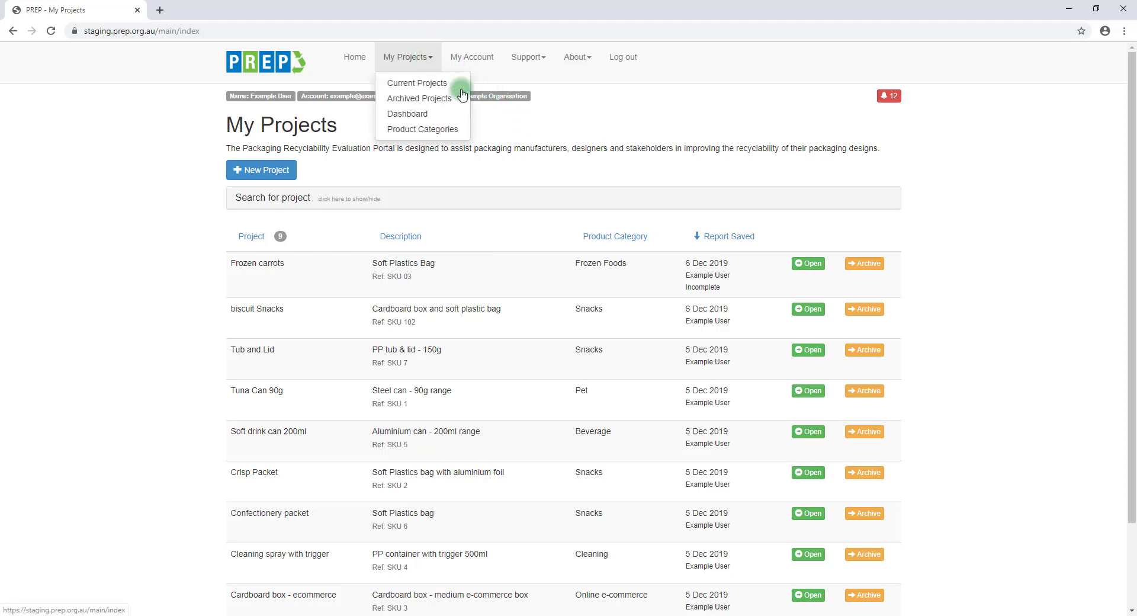
# View Archived Projects (Tub 200ml, Tuna Can 160g) and toggle its search panel open and closed
pyautogui.click(460, 97)
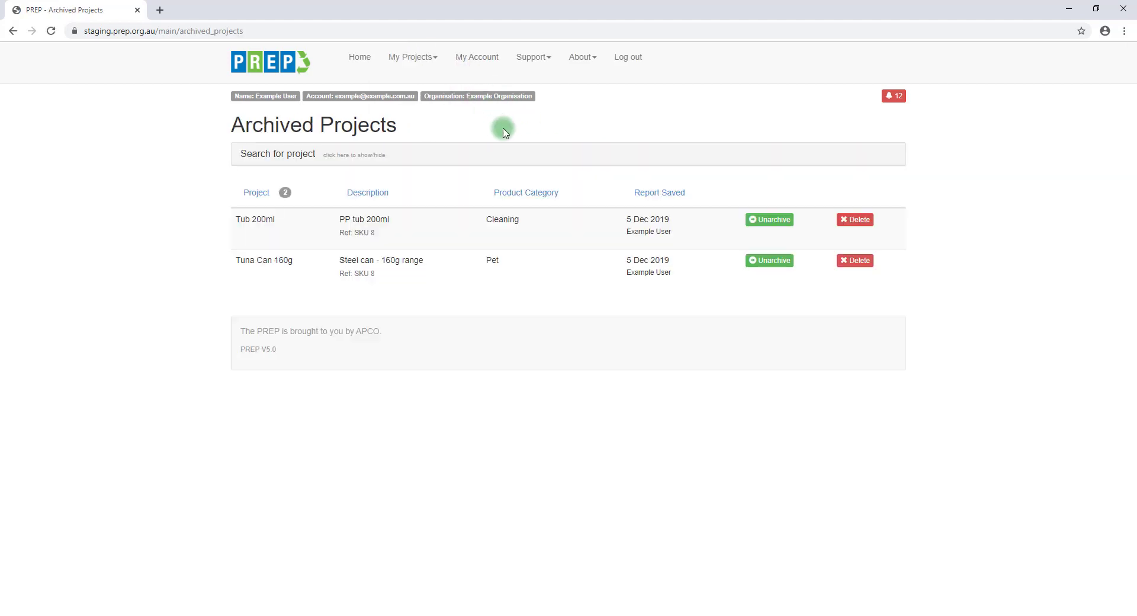
pyautogui.click(364, 155)
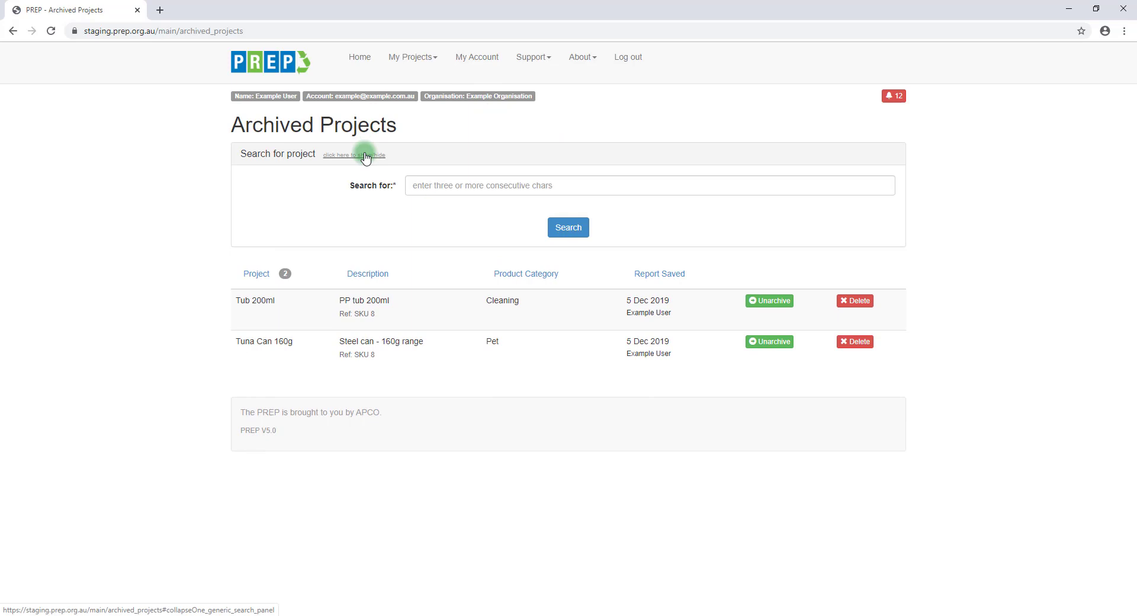
pyautogui.click(364, 155)
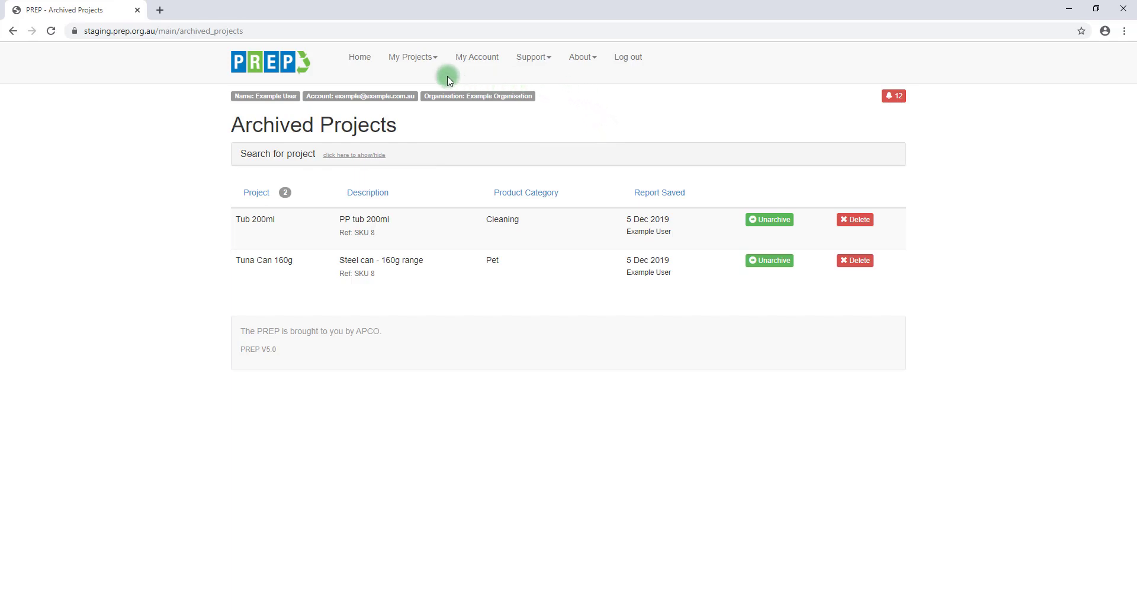
pyautogui.click(429, 64)
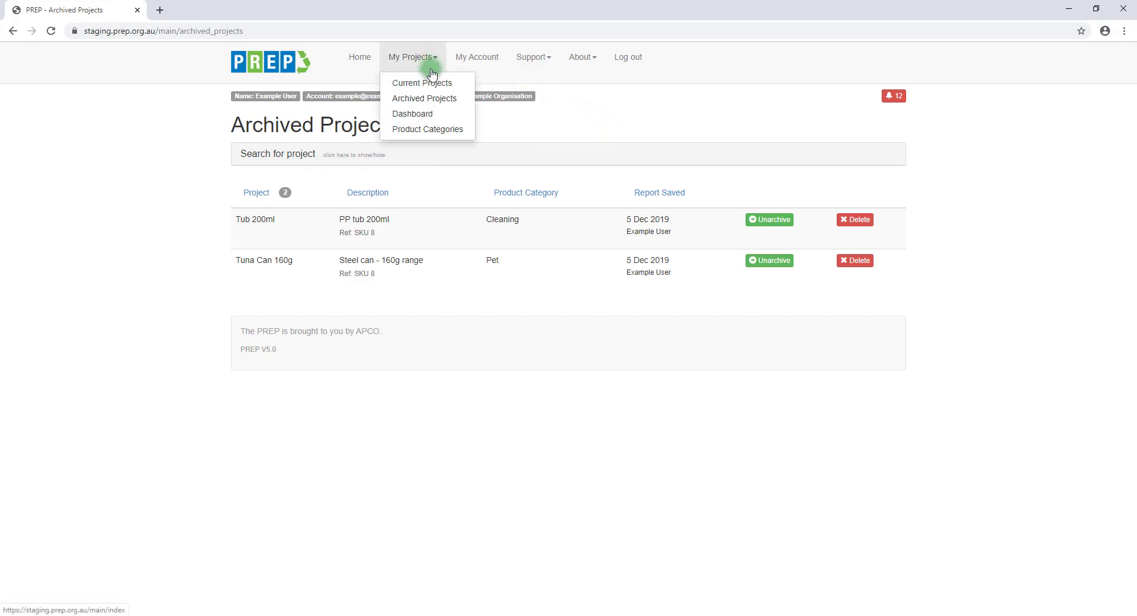
# On the Dashboard, chart only the Beverage product category, showing 100.0% Recyclable
pyautogui.click(436, 115)
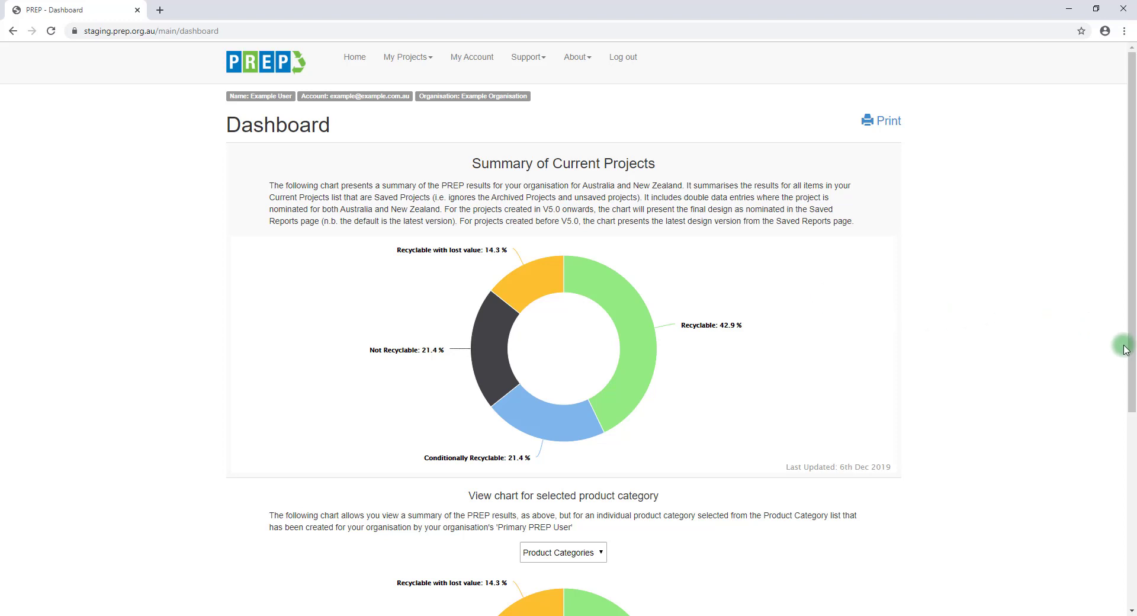
pyautogui.moveTo(1125, 350); pyautogui.dragTo(1118, 530)
pyautogui.click(589, 301)
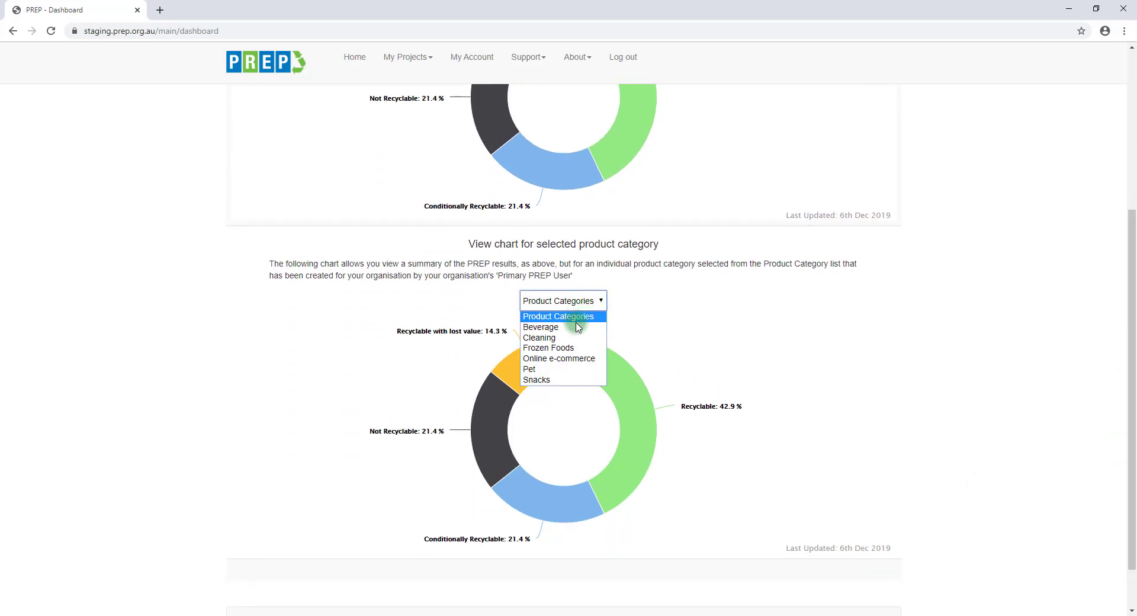
pyautogui.click(575, 327)
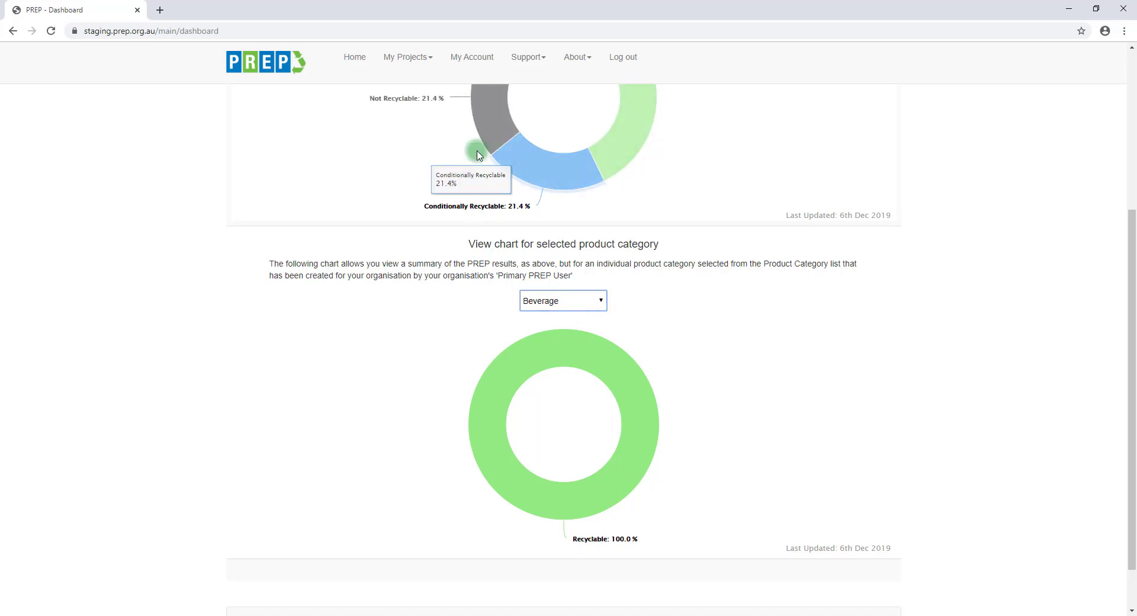
pyautogui.click(423, 62)
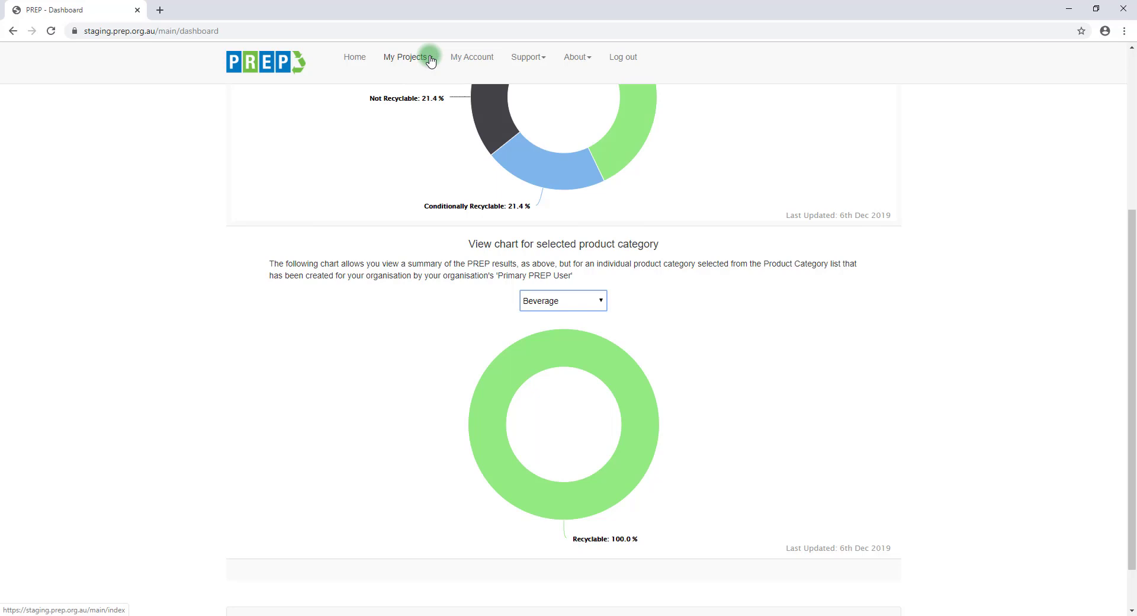
pyautogui.click(431, 60)
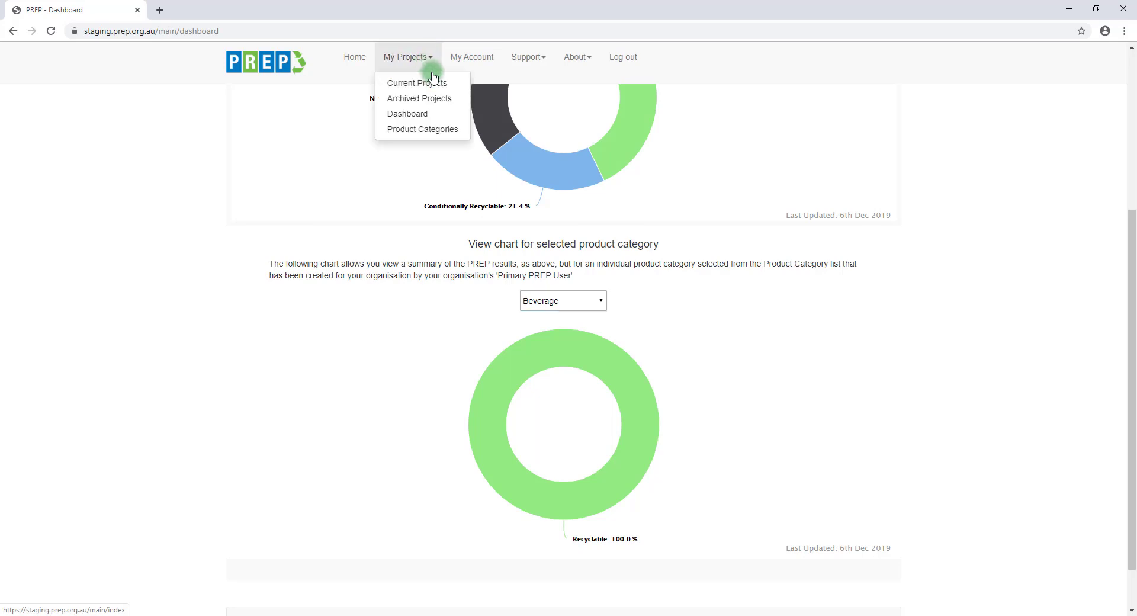
# Save a new Dairy category in product category slot #11, then return to Current Projects
pyautogui.click(459, 132)
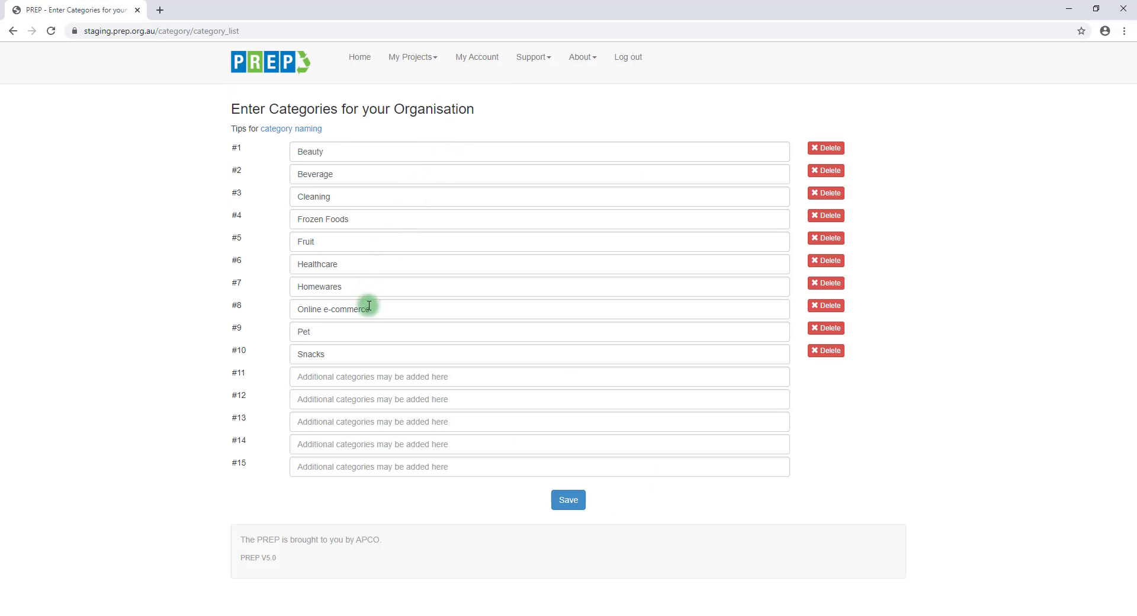
pyautogui.click(357, 373)
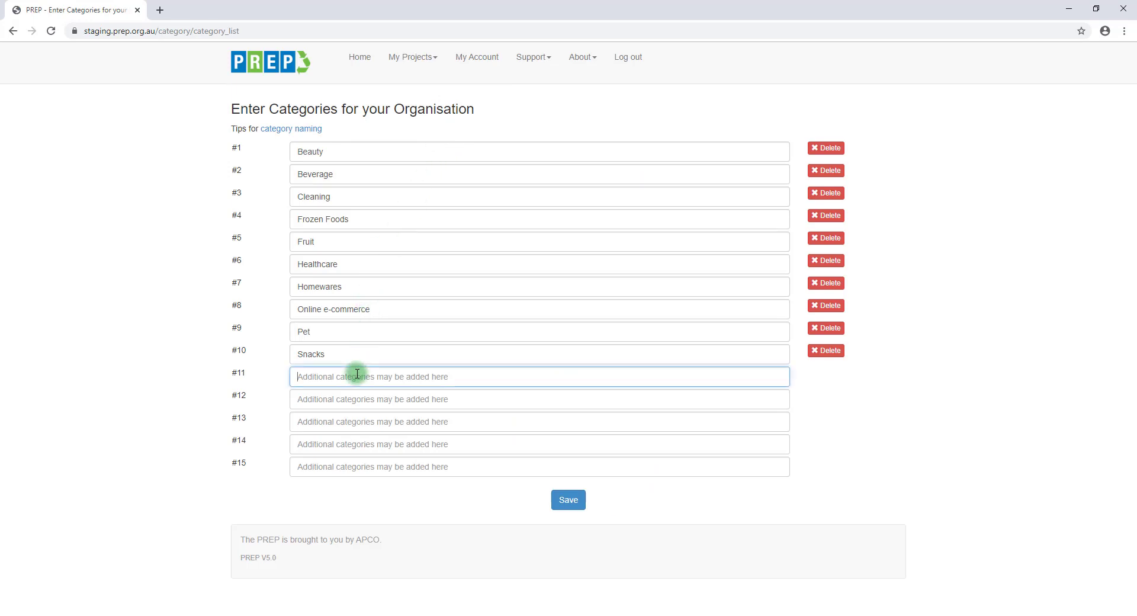
pyautogui.write('Dairy')
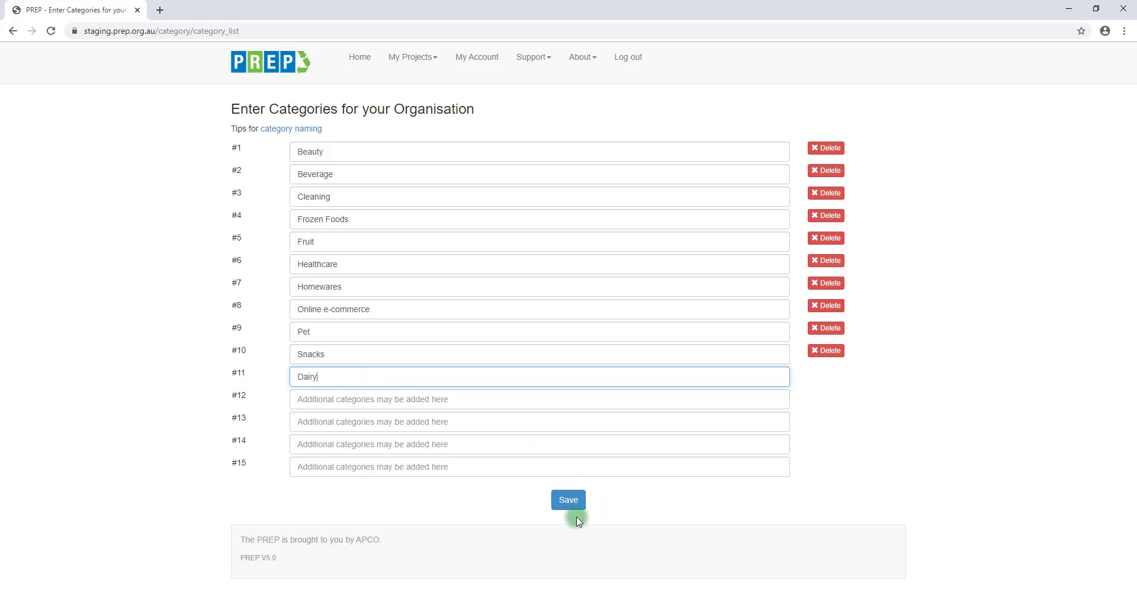
pyautogui.click(568, 501)
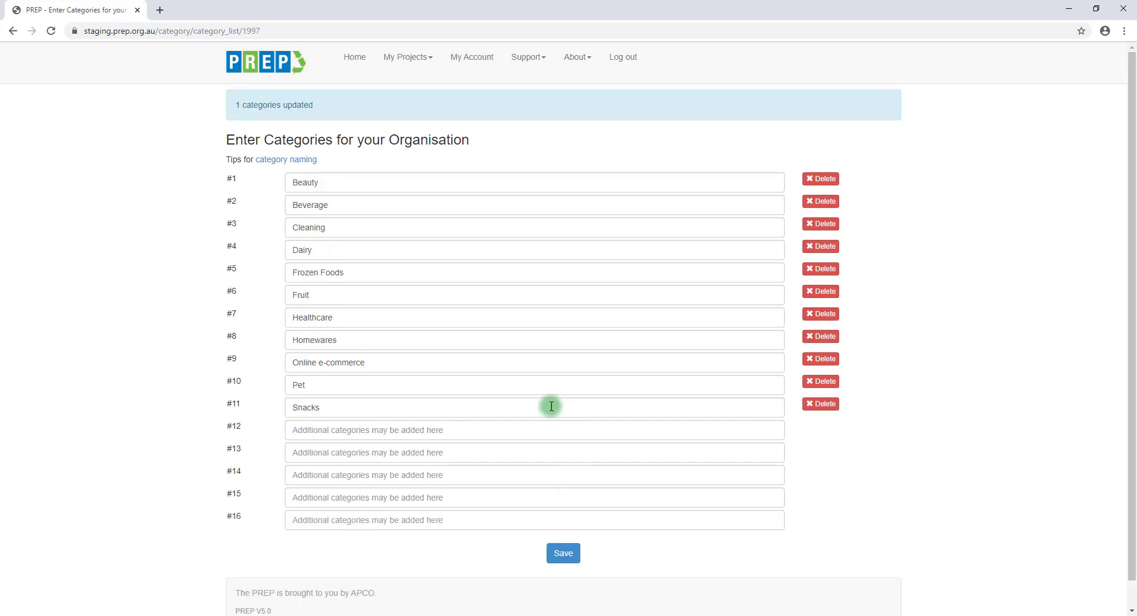
pyautogui.click(408, 58)
pyautogui.click(418, 84)
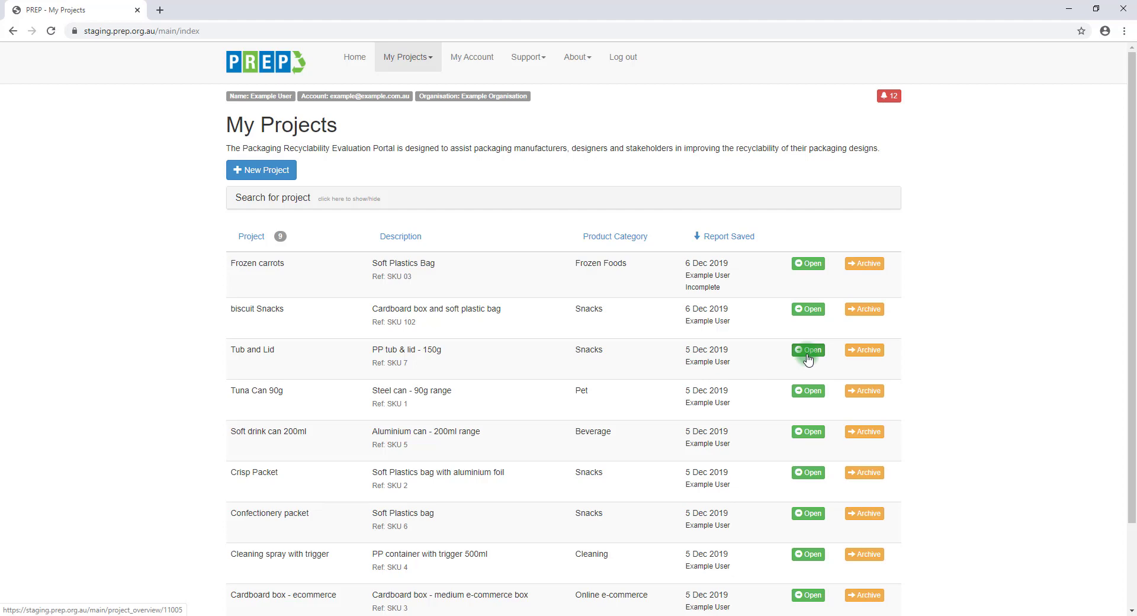
# Open the Tub and Lid project and continue past its overview to the Items page
pyautogui.click(808, 350)
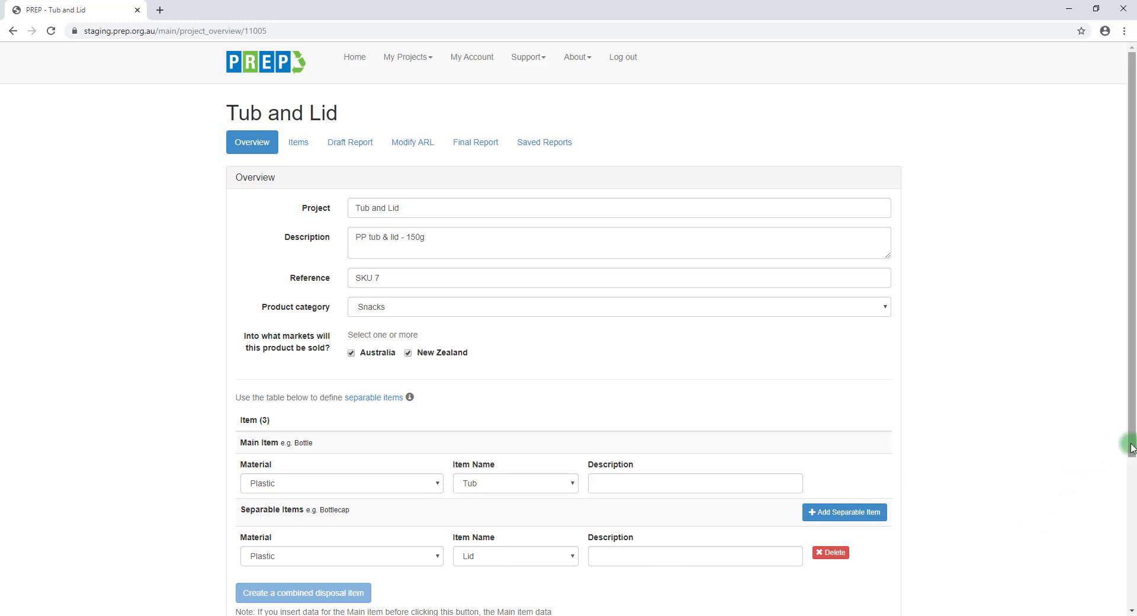
pyautogui.moveTo(1129, 444); pyautogui.dragTo(971, 583)
pyautogui.click(852, 606)
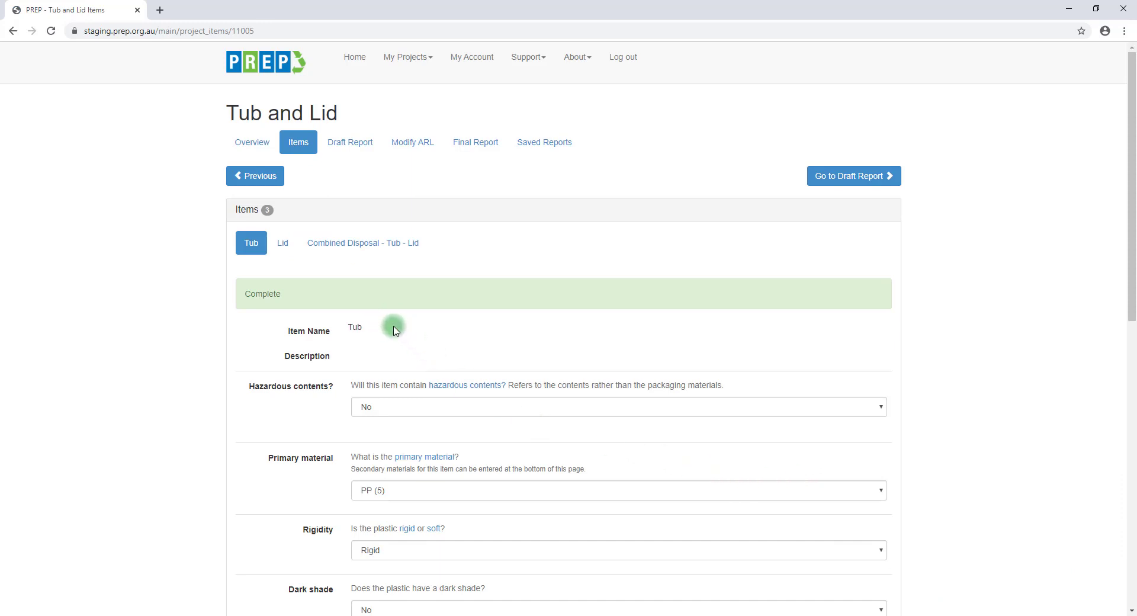
pyautogui.click(286, 250)
# Open the Tub and Lid draft report and scroll through it, then back to the top
pyautogui.click(857, 187)
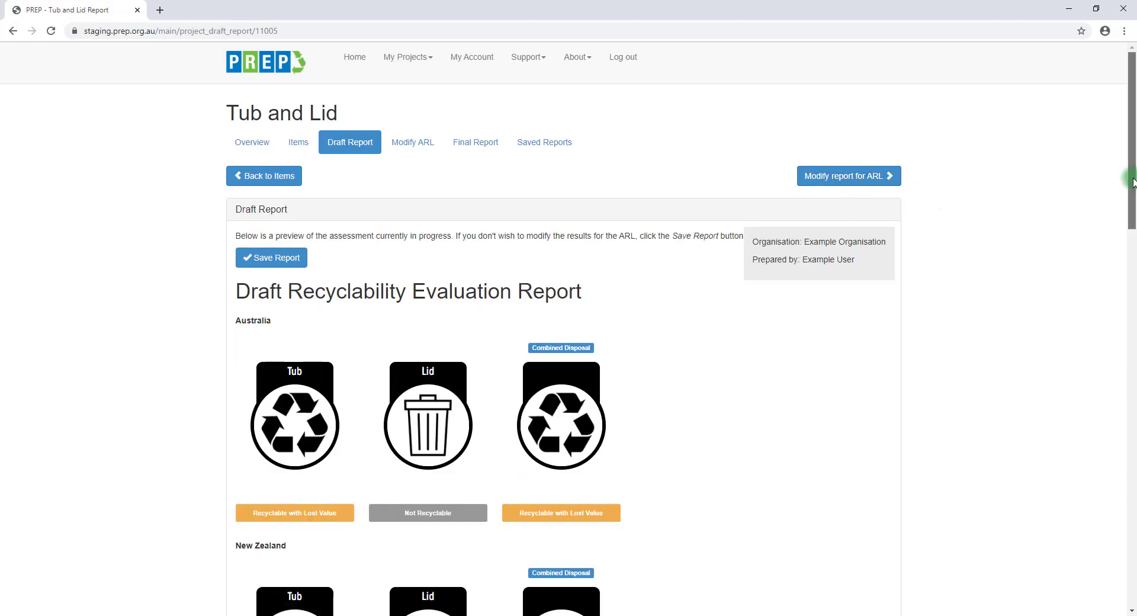
pyautogui.moveTo(1132, 183); pyautogui.dragTo(1132, 223)
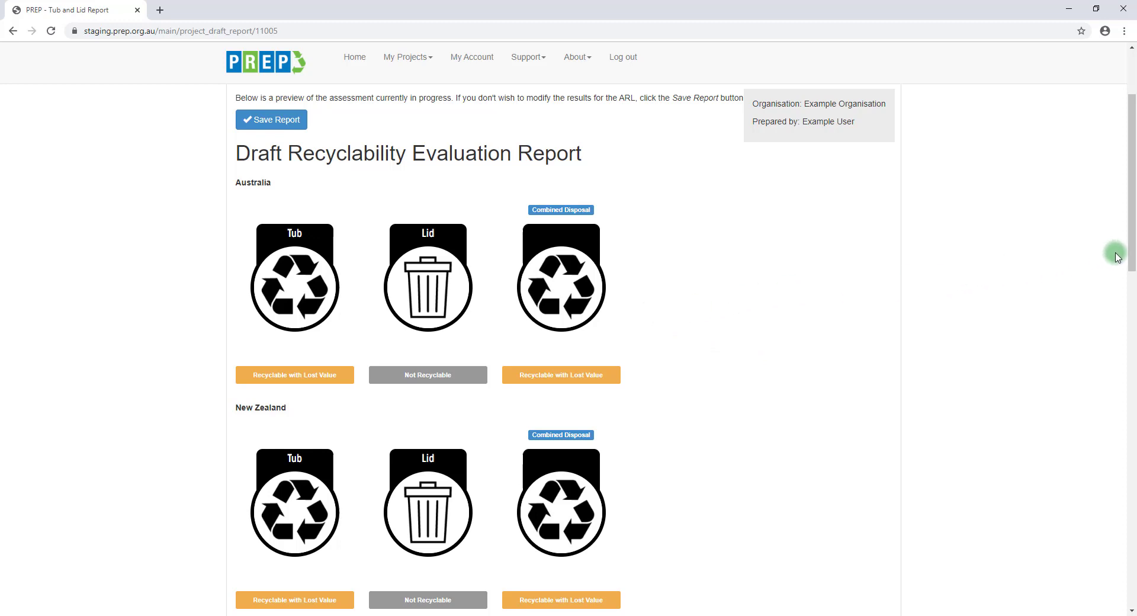
pyautogui.moveTo(1131, 262); pyautogui.dragTo(1108, 220)
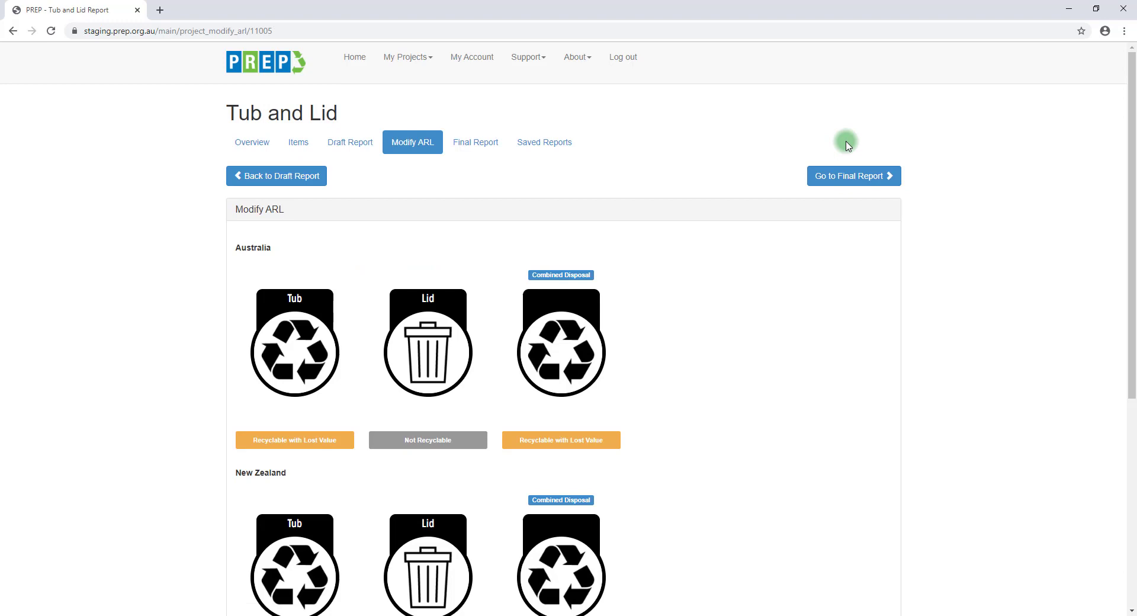
# Scroll down past the Australian and New Zealand labels to the self-nomination option
pyautogui.moveTo(1129, 183); pyautogui.dragTo(1131, 259)
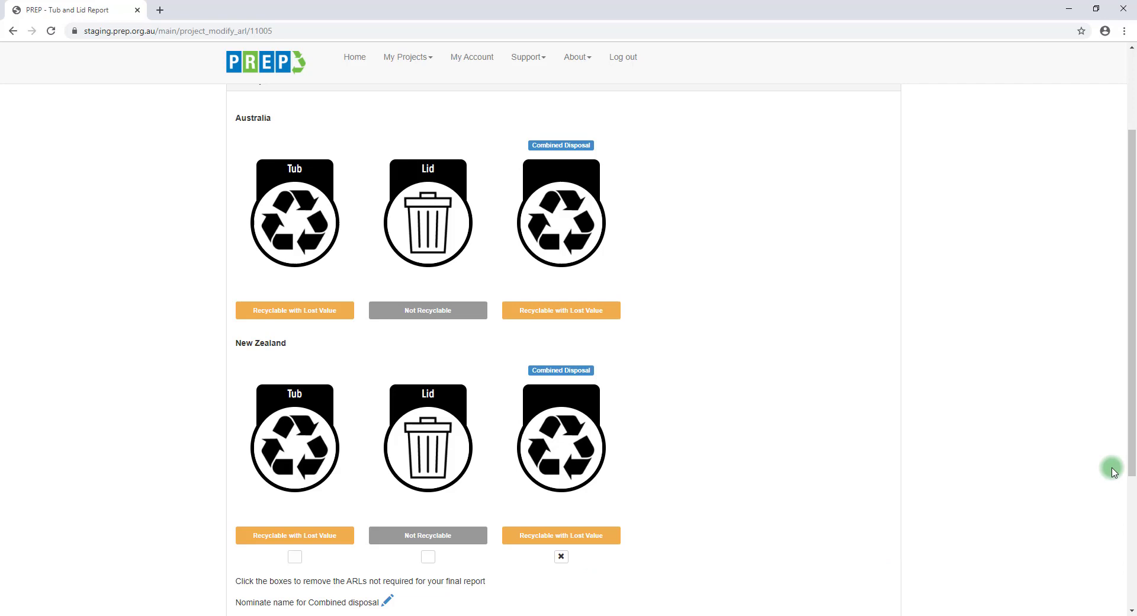
pyautogui.moveTo(1131, 466); pyautogui.dragTo(1124, 524)
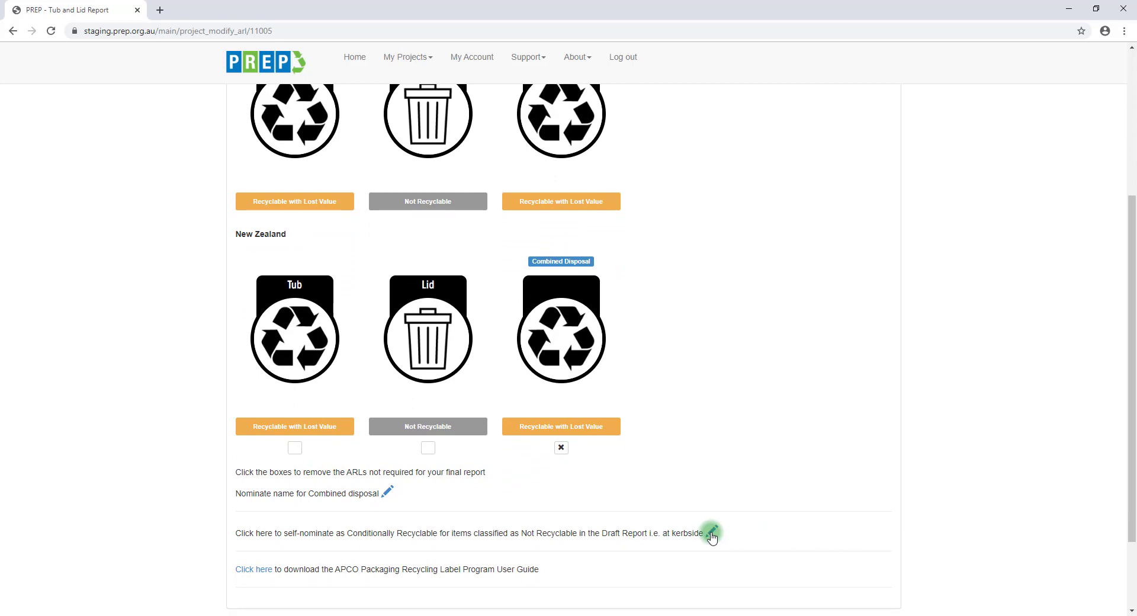
# Self-nominate the Australian lid as Conditionally Recyclable with Leave attached
pyautogui.click(711, 532)
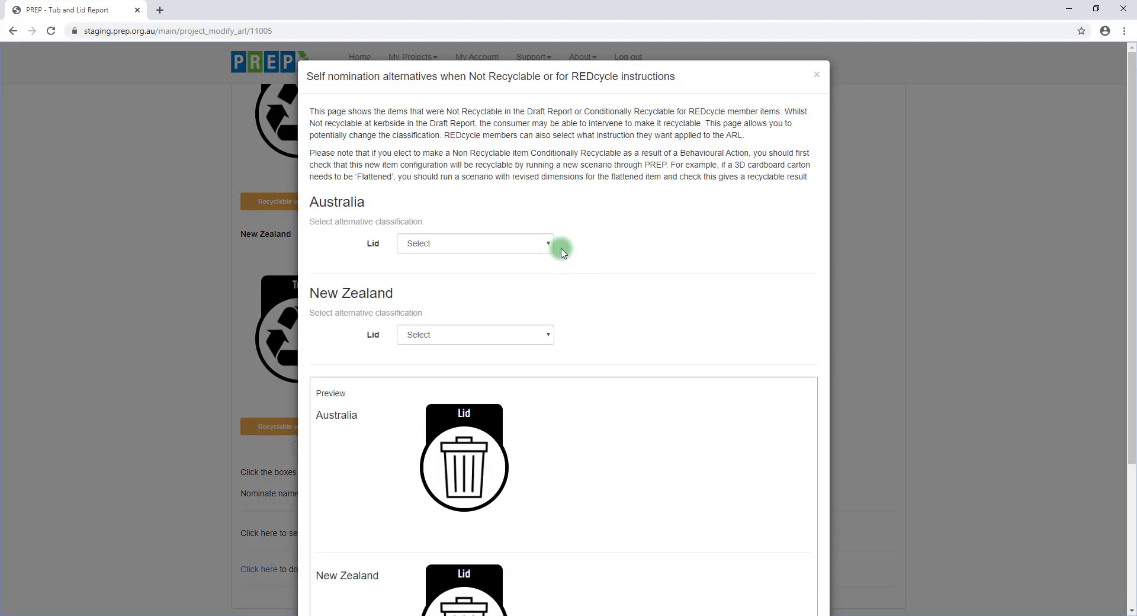
pyautogui.moveTo(1133, 290); pyautogui.dragTo(1131, 363)
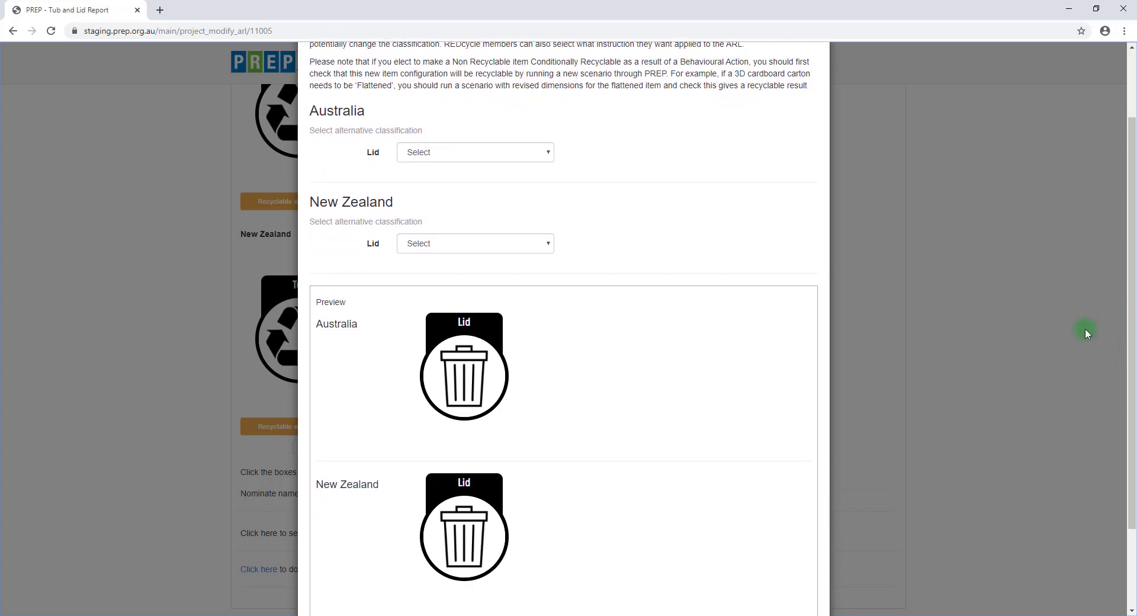
pyautogui.click(549, 155)
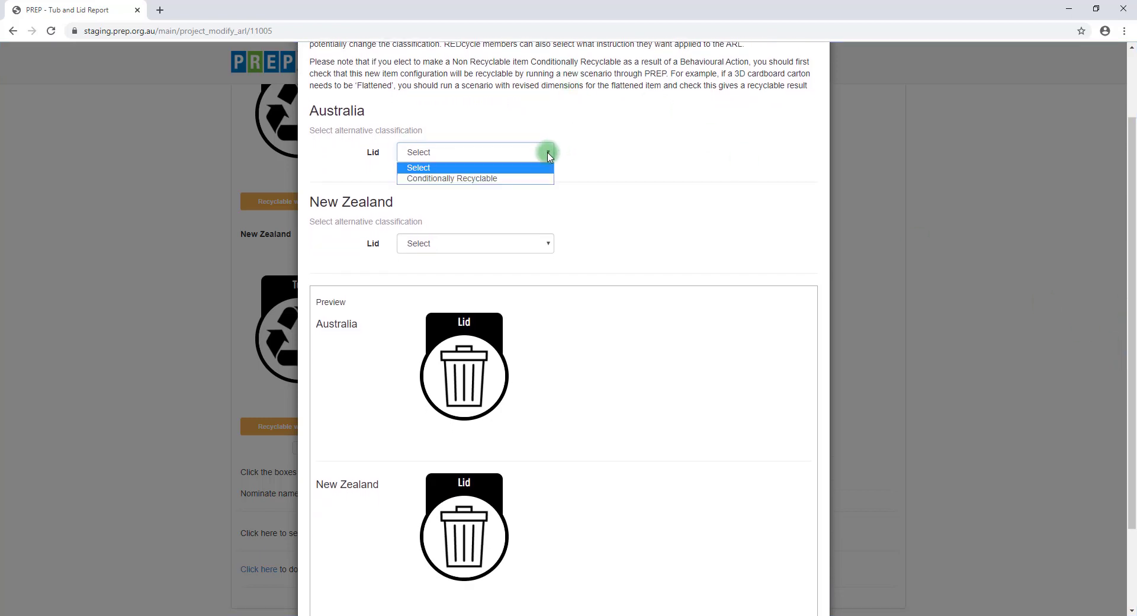
pyautogui.click(538, 175)
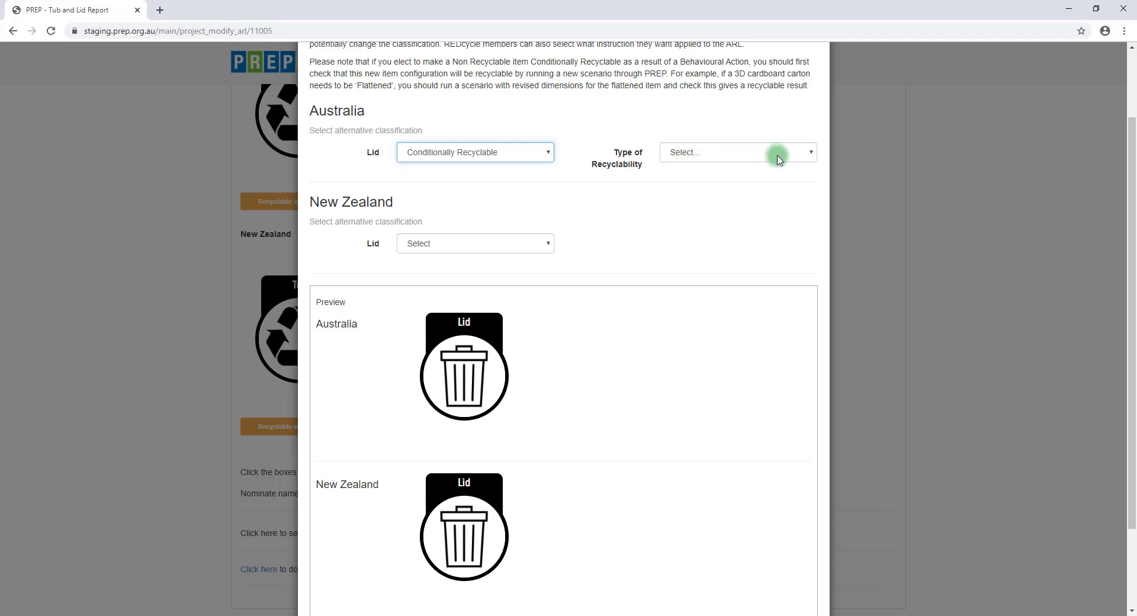
pyautogui.click(794, 158)
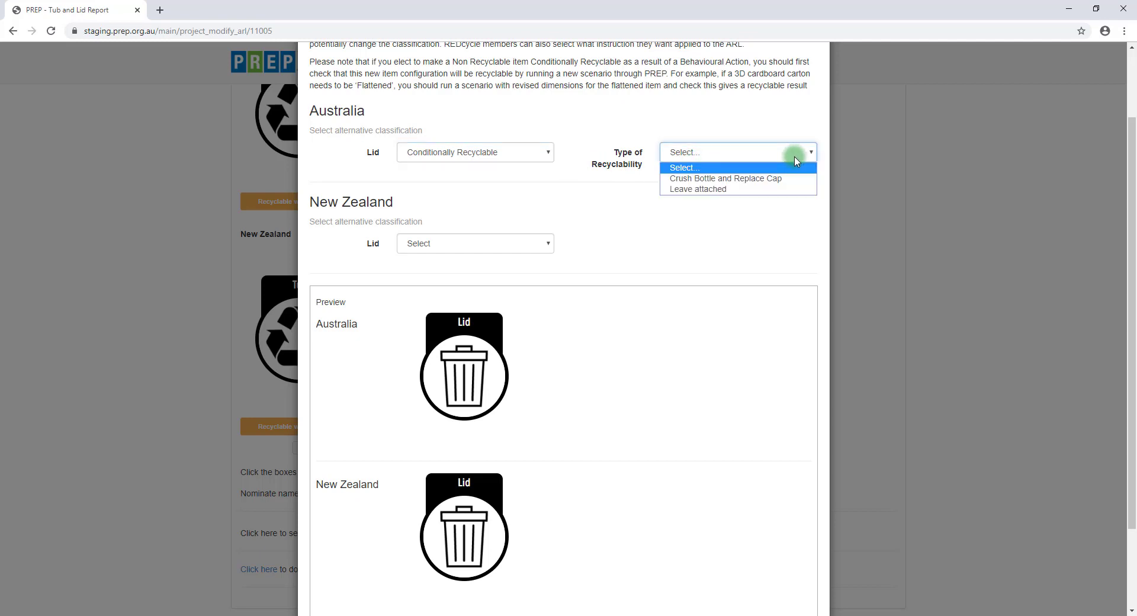
pyautogui.click(763, 190)
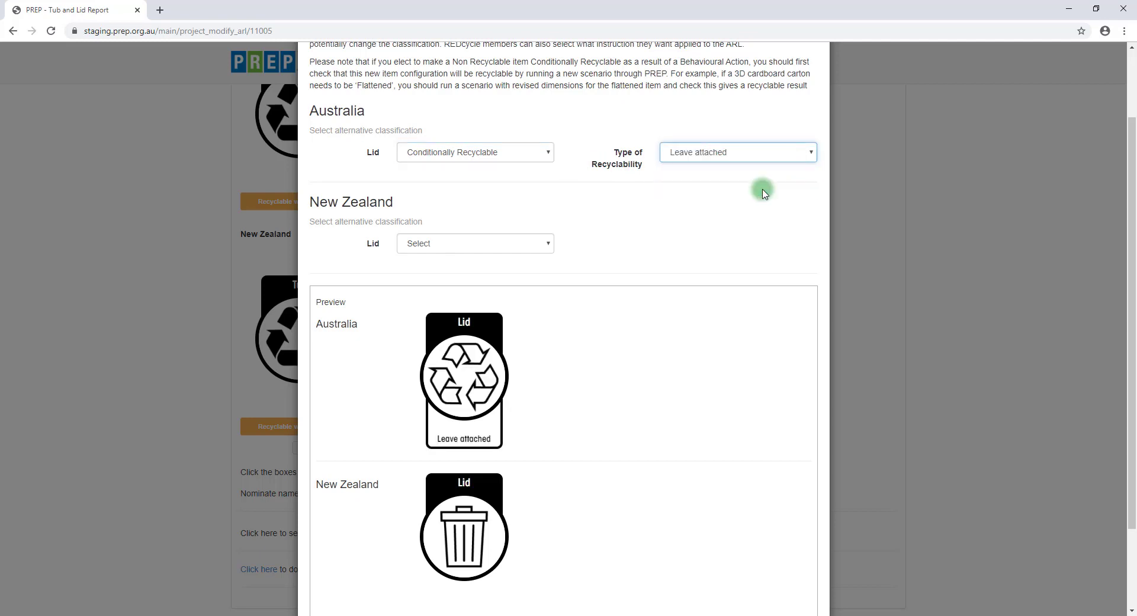
# Set the New Zealand lid to Conditionally Recyclable, Leave attached, and apply both classifications
pyautogui.click(550, 245)
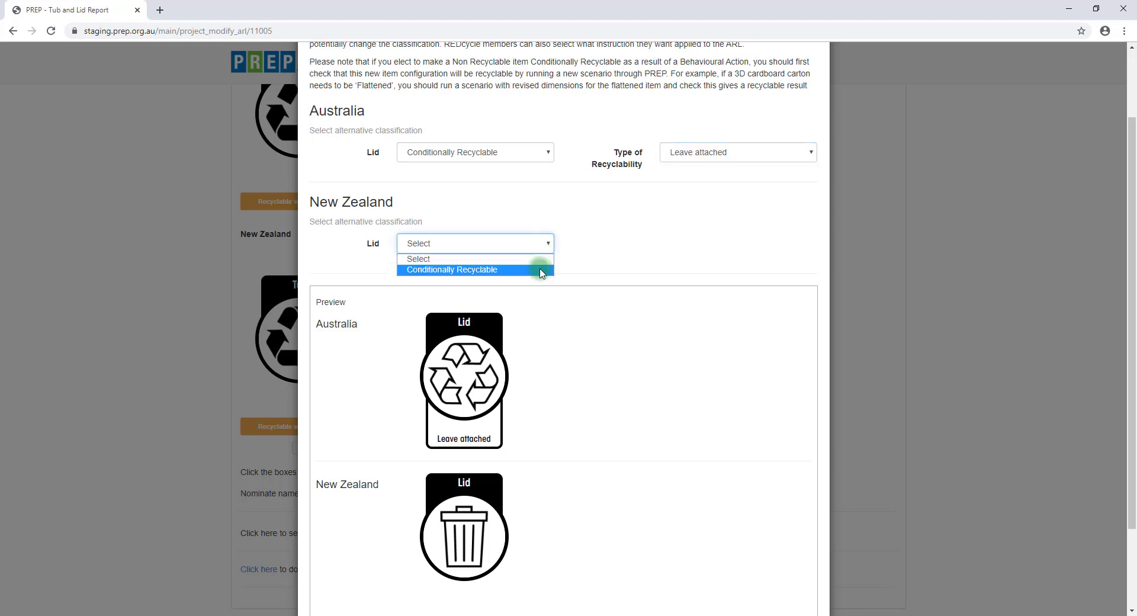
pyautogui.click(540, 270)
pyautogui.click(713, 245)
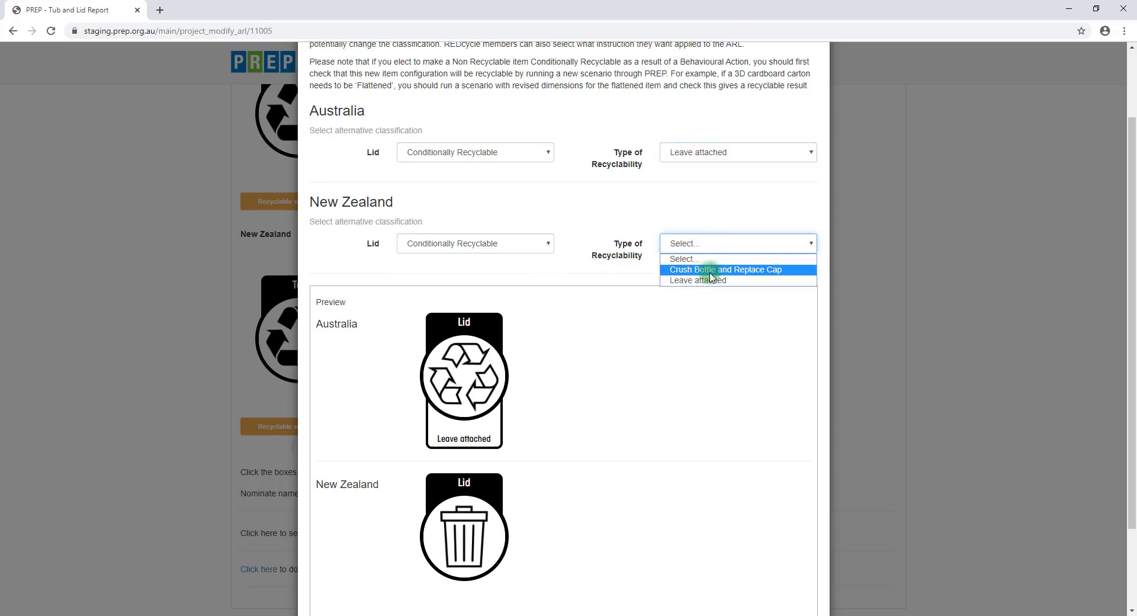
pyautogui.click(705, 280)
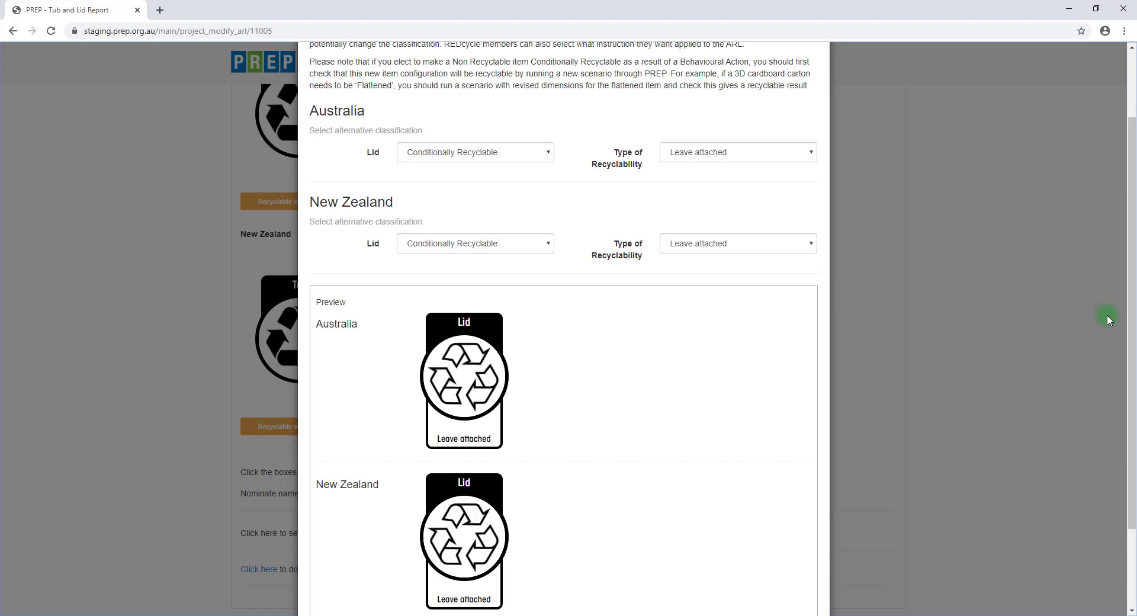
pyautogui.moveTo(1130, 334); pyautogui.dragTo(1127, 406)
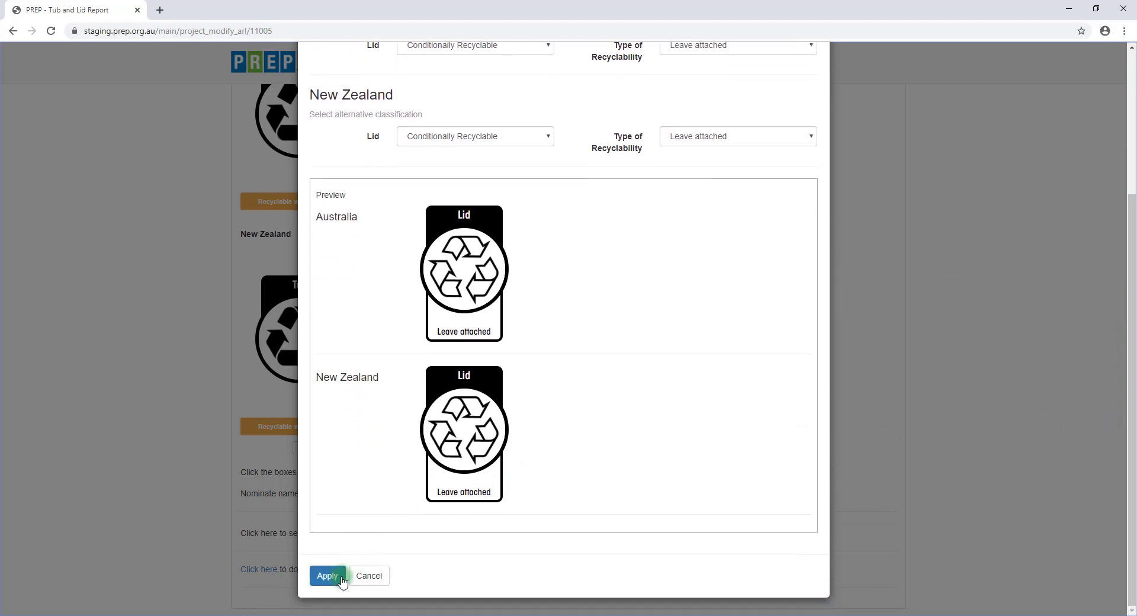
pyautogui.click(340, 579)
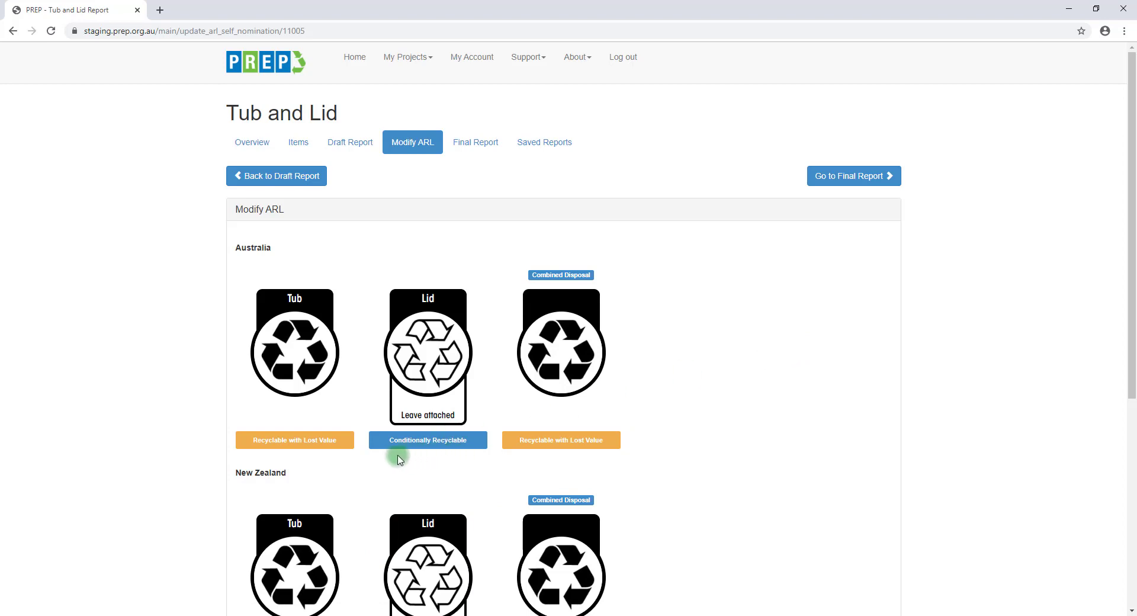
# Scroll through the Final Report, which rates the lid Conditionally Recyclable (Leave attached)
pyautogui.moveTo(1129, 314); pyautogui.dragTo(1123, 355)
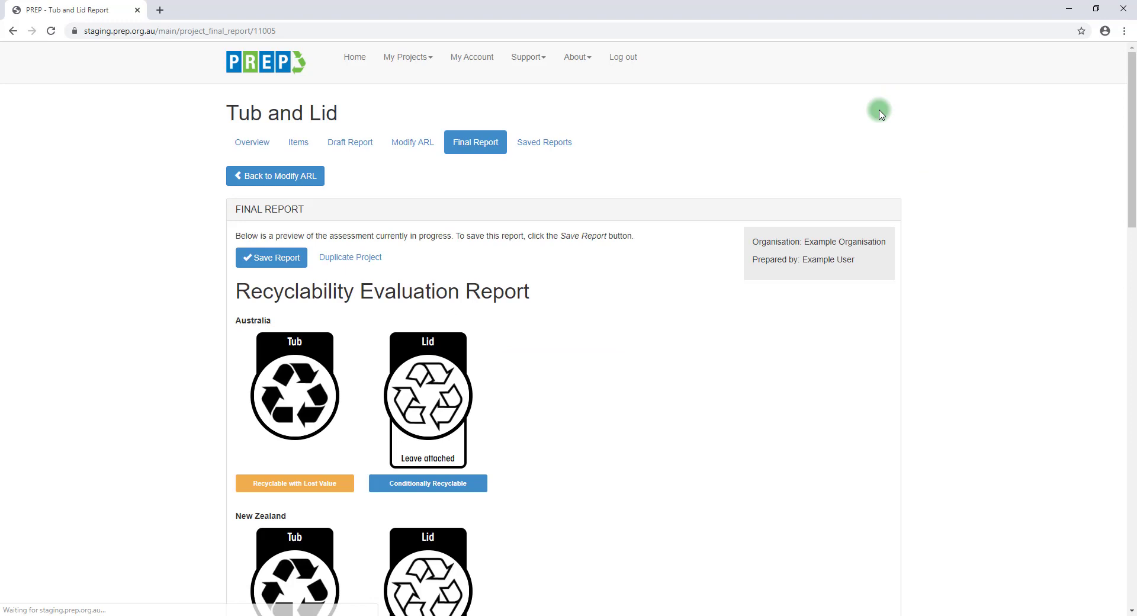
pyautogui.moveTo(1131, 158); pyautogui.dragTo(1128, 193)
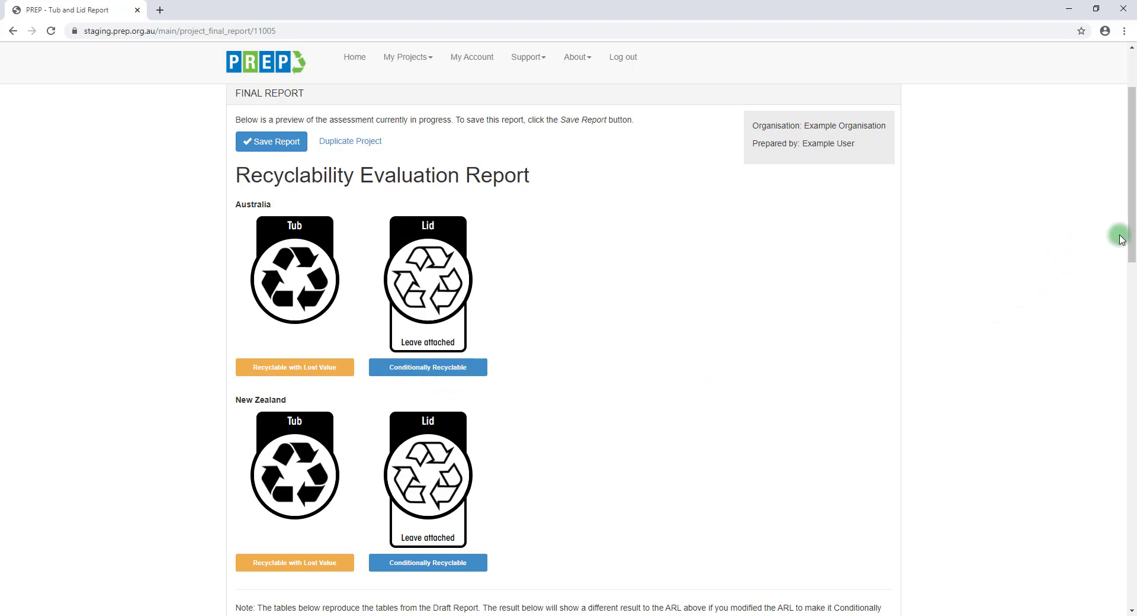
pyautogui.moveTo(1129, 248); pyautogui.dragTo(1101, 201)
# Save the Tub and Lid final report under the name 'PP Tub and Lid V2'
pyautogui.click(291, 259)
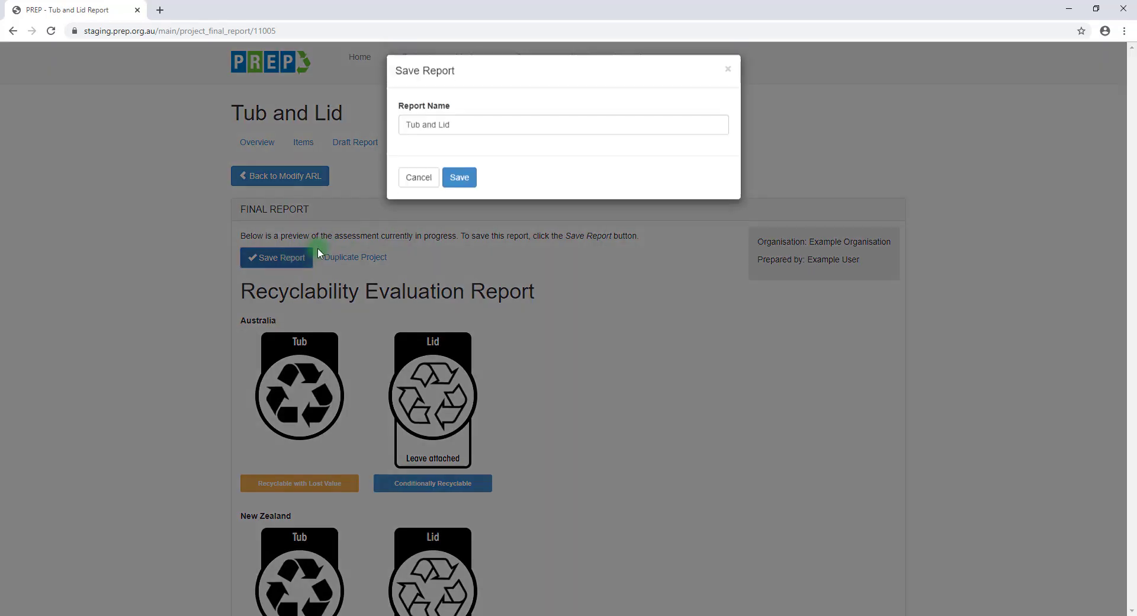
pyautogui.click(406, 130)
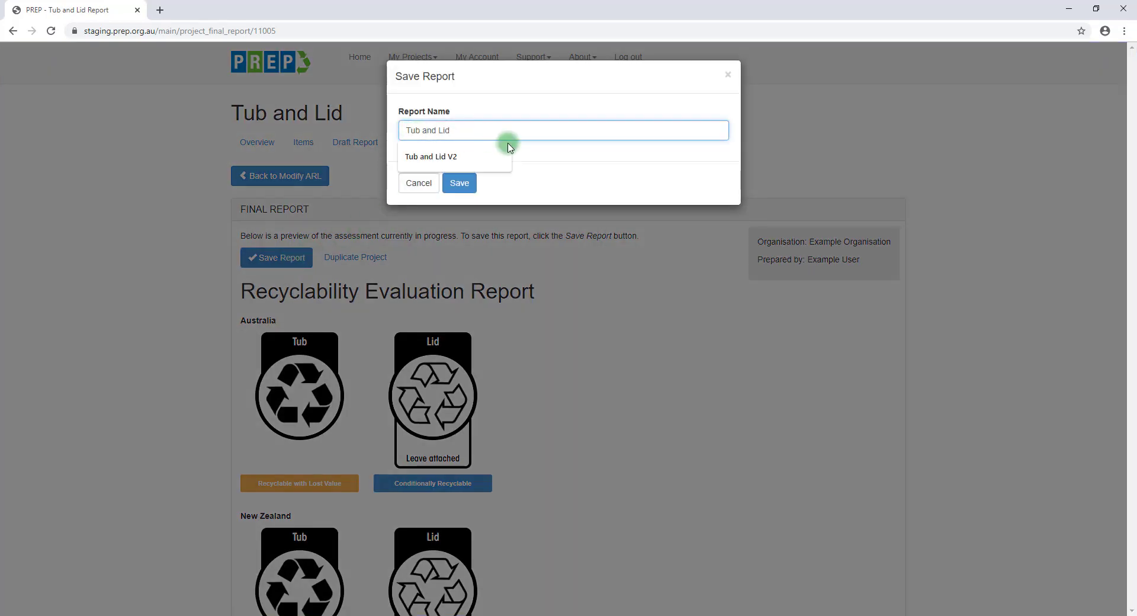
pyautogui.write('PP')
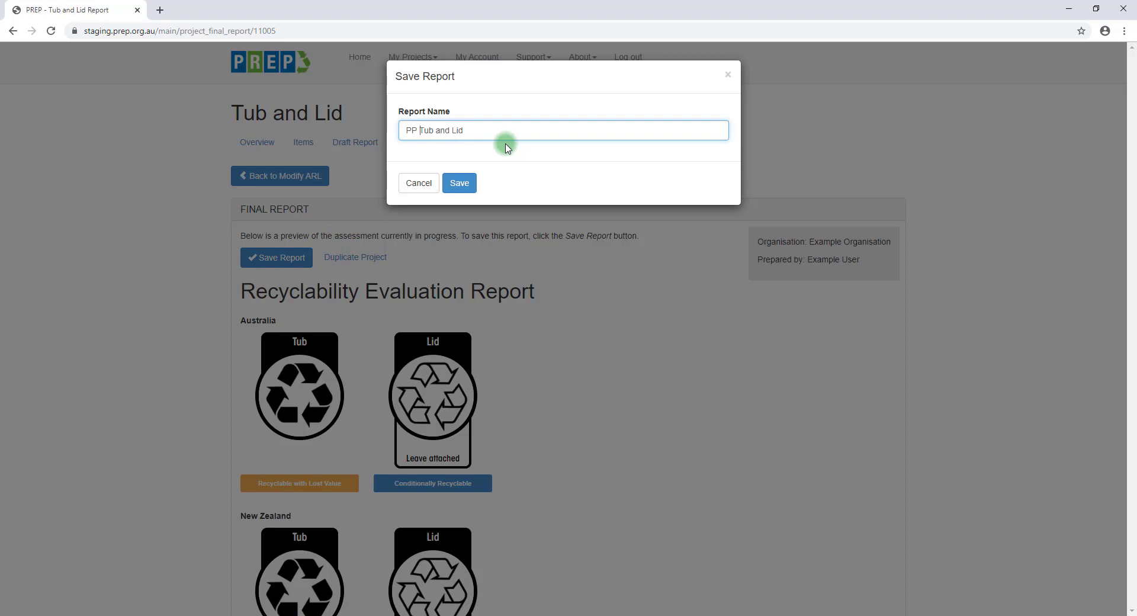
pyautogui.click(490, 132)
pyautogui.write('V2')
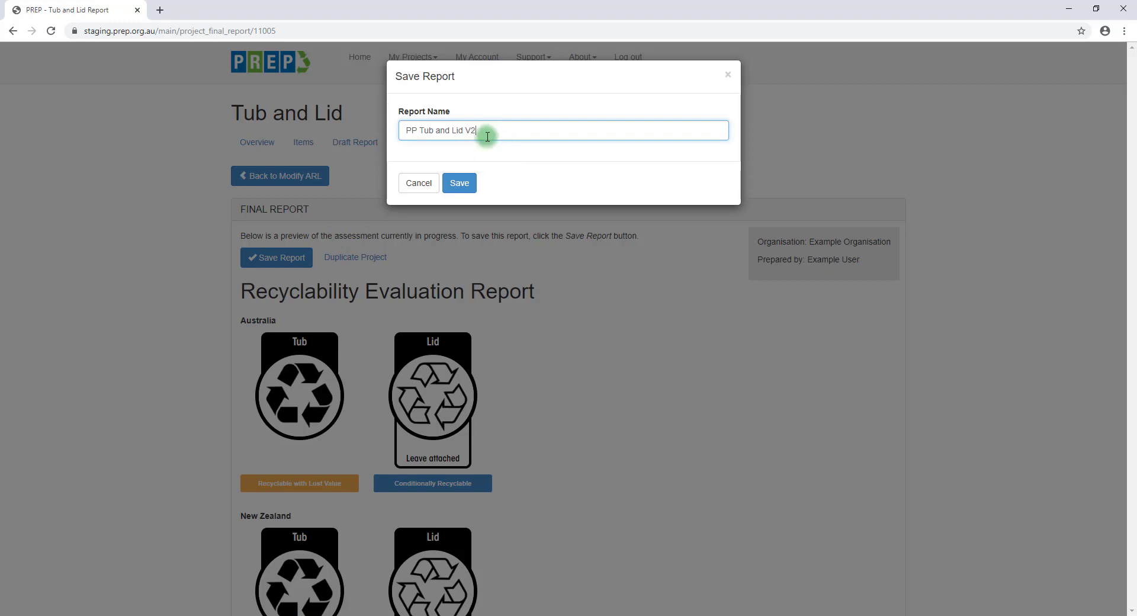
pyautogui.click(462, 186)
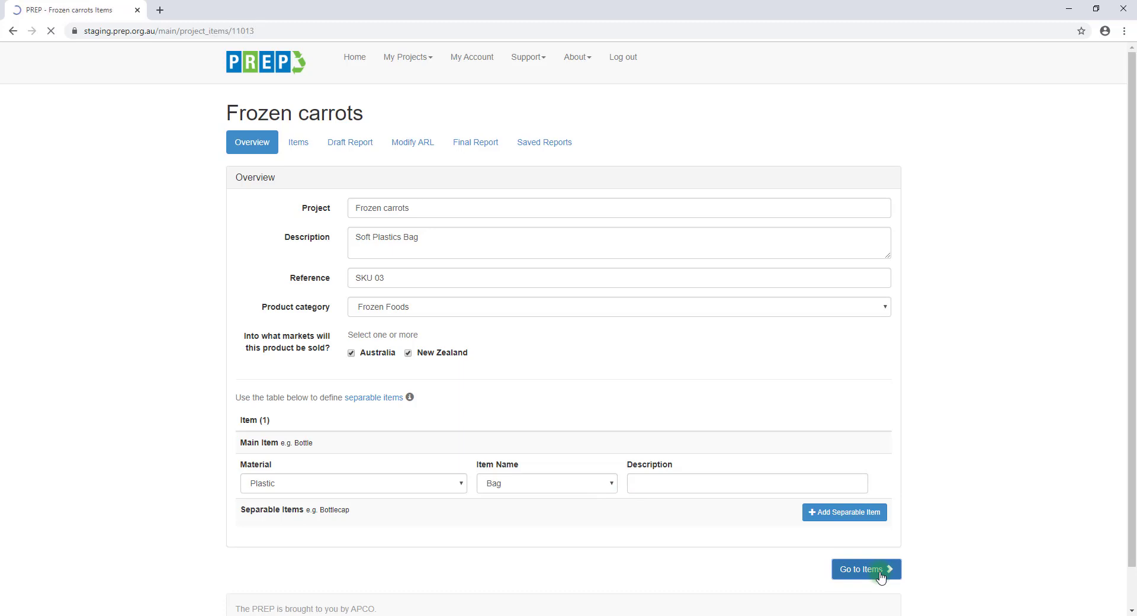
# Scroll down the Frozen carrots Items page to the Bag's material fields
pyautogui.moveTo(1125, 360); pyautogui.dragTo(1124, 457)
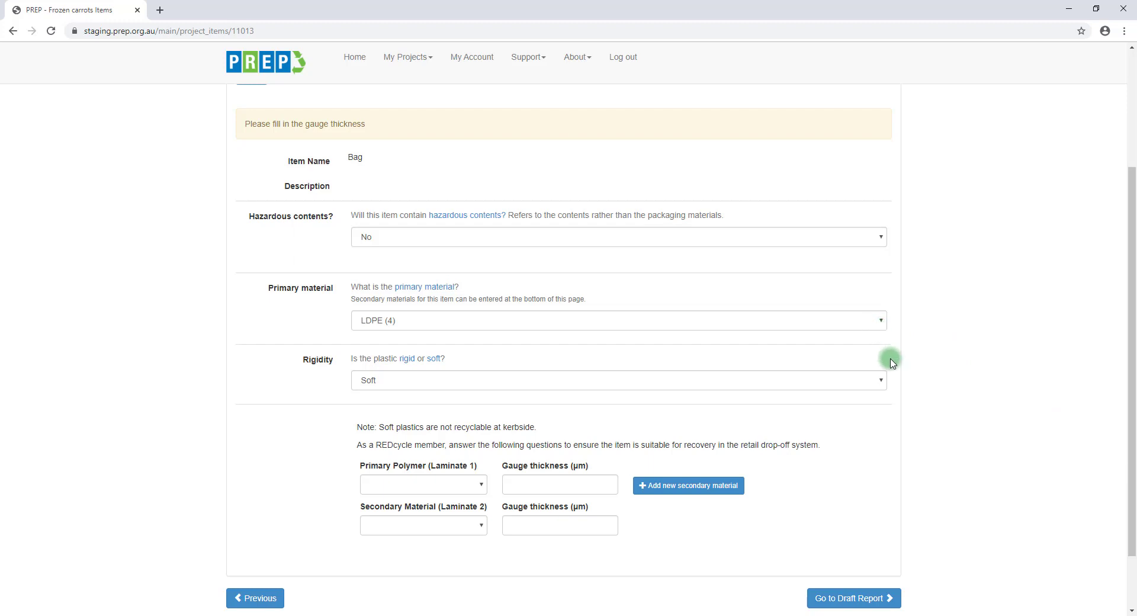
# Keep the Bag as soft plastic and give it an LDPE primary polymer at 100 µm
pyautogui.click(881, 385)
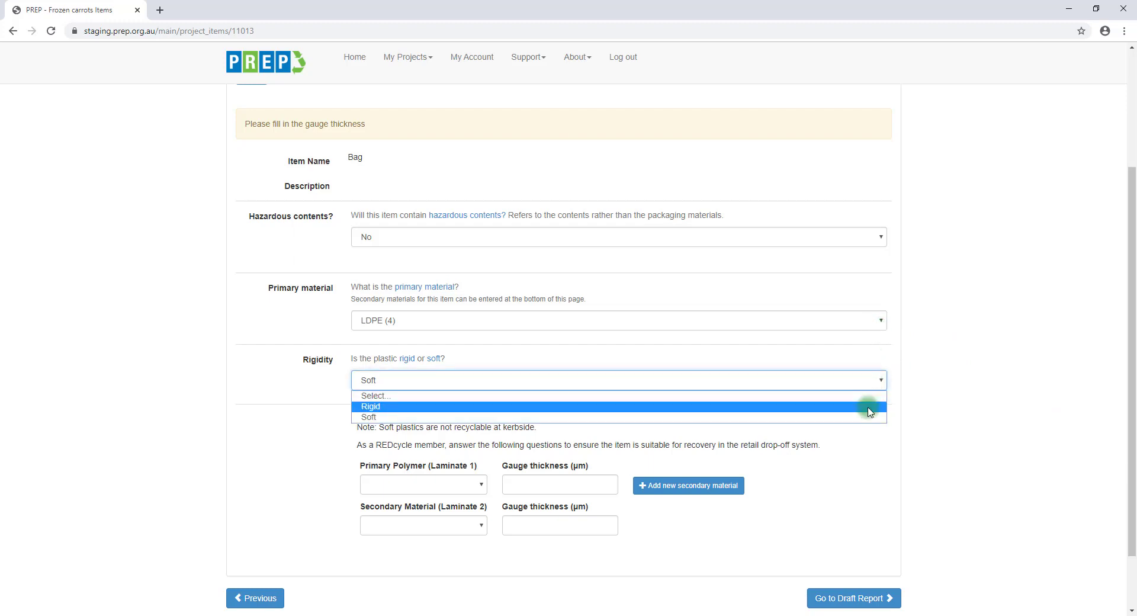
pyautogui.click(869, 409)
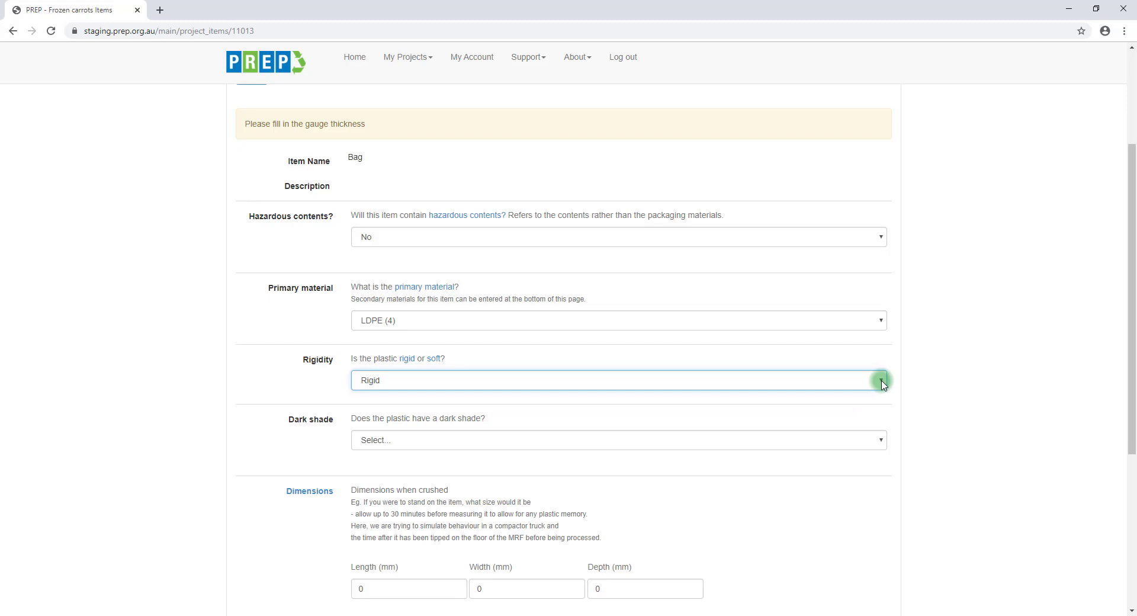
pyautogui.click(881, 383)
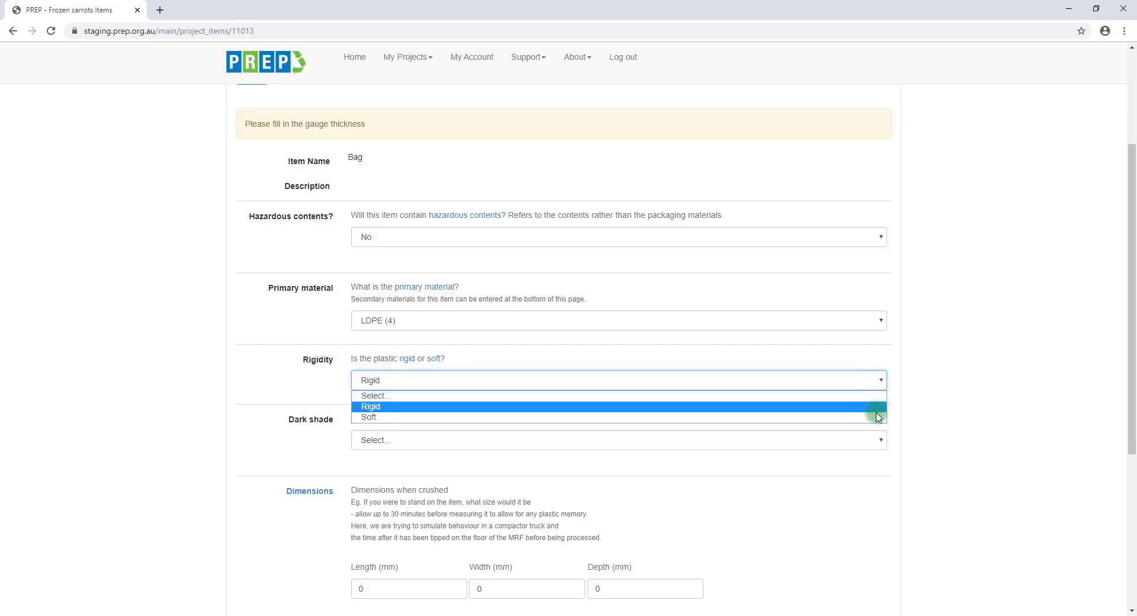
pyautogui.click(876, 417)
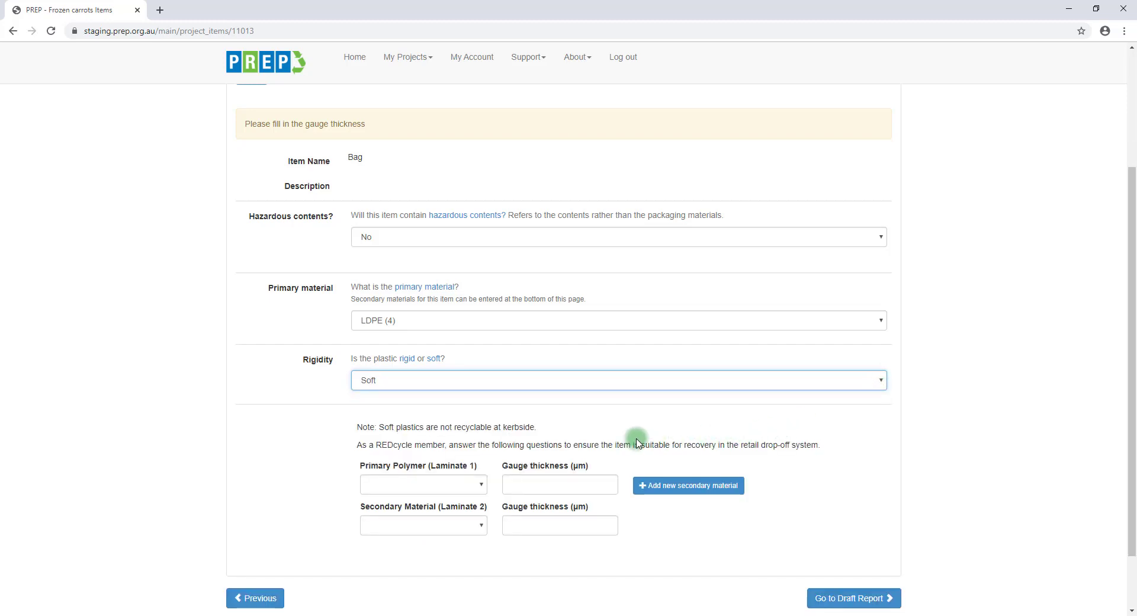
pyautogui.click(489, 494)
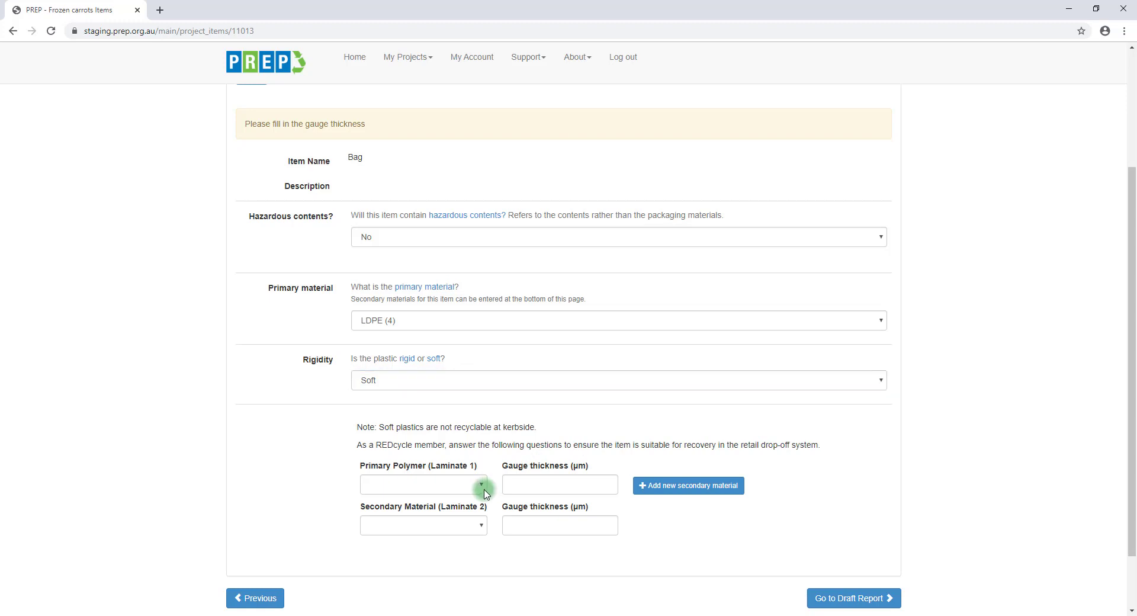
pyautogui.click(485, 493)
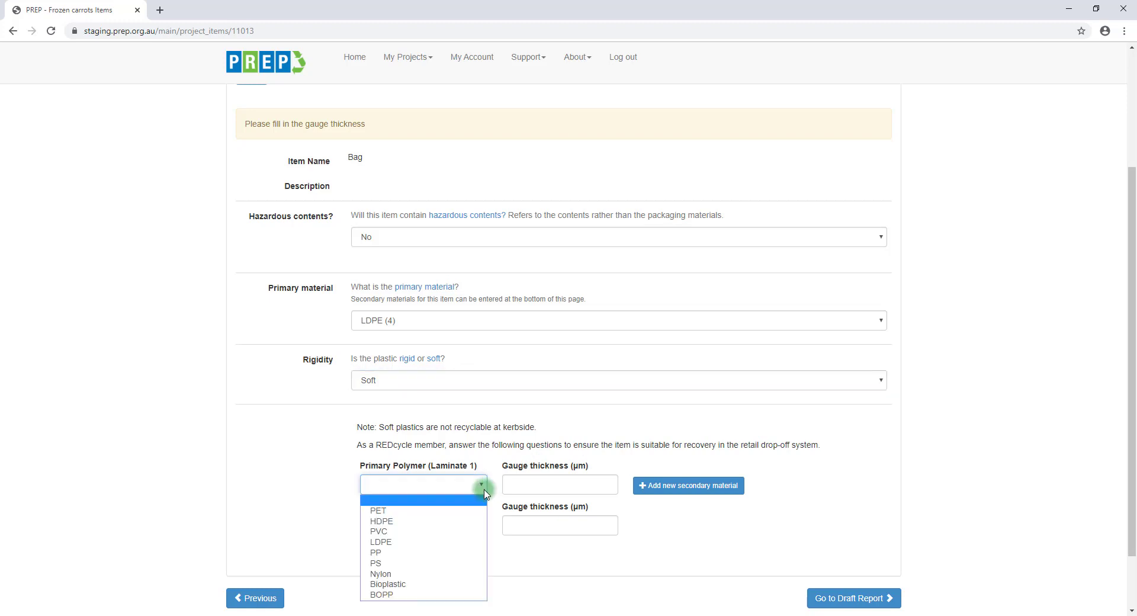
pyautogui.click(435, 536)
pyautogui.click(532, 481)
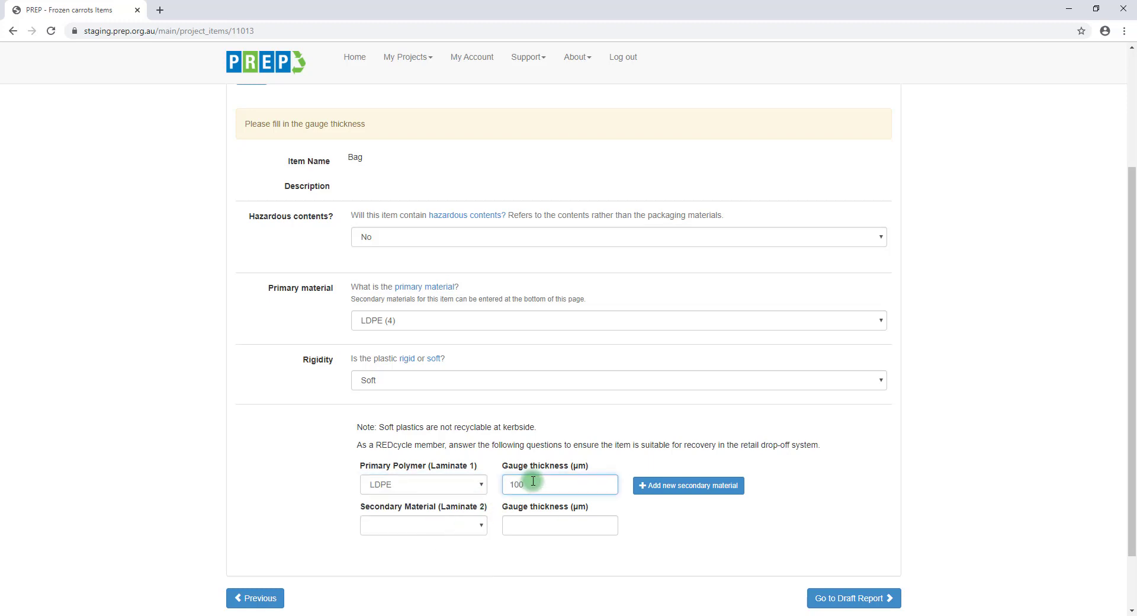
# Add an HDPE secondary material with 70 µm gauge thickness
pyautogui.click(481, 529)
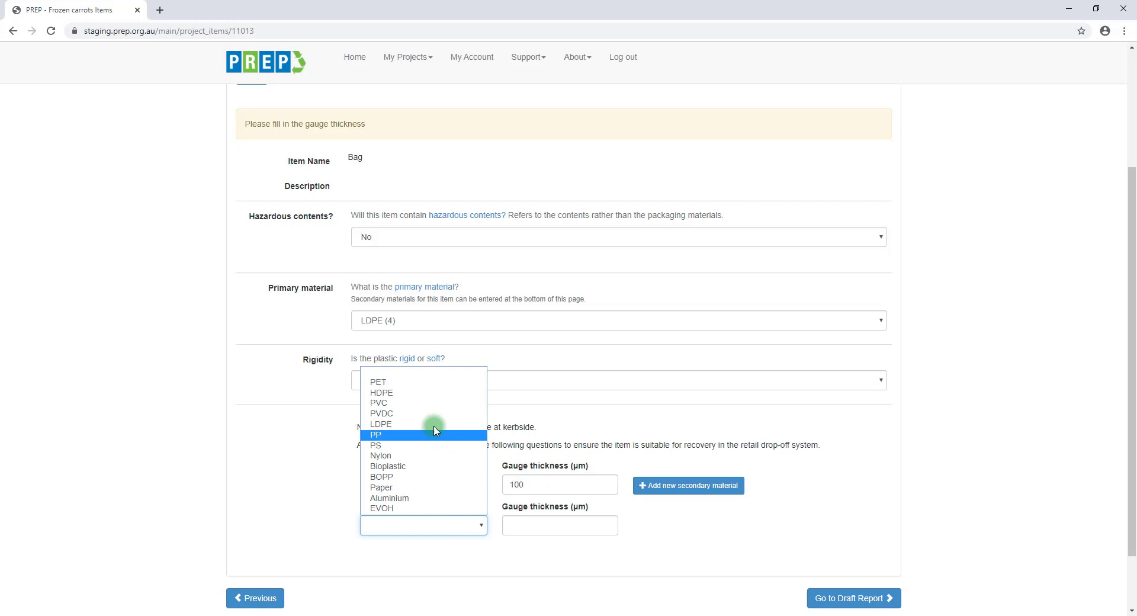
pyautogui.click(435, 396)
pyautogui.click(533, 521)
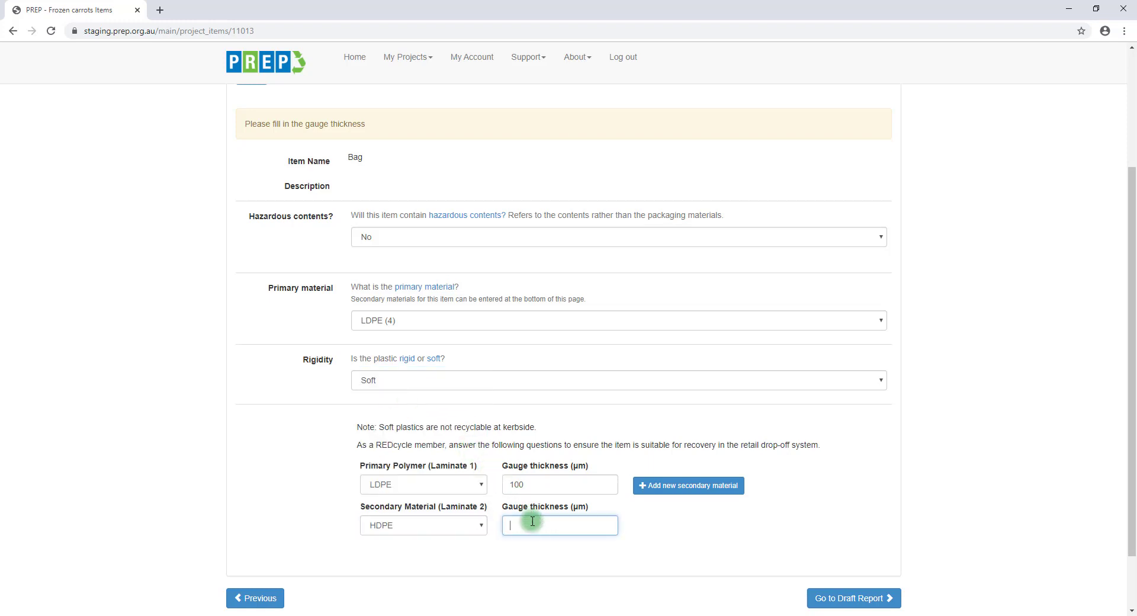
pyautogui.click(718, 547)
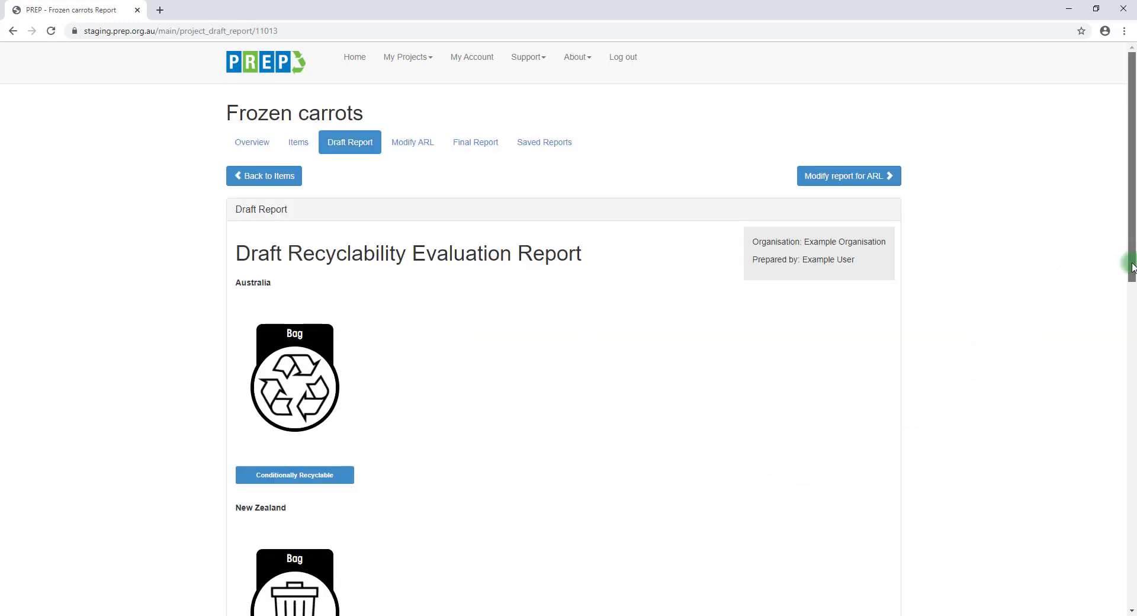
# Scroll through the Frozen carrots draft report to review the Bag's recyclability ratings
pyautogui.moveTo(1132, 267); pyautogui.dragTo(1132, 303)
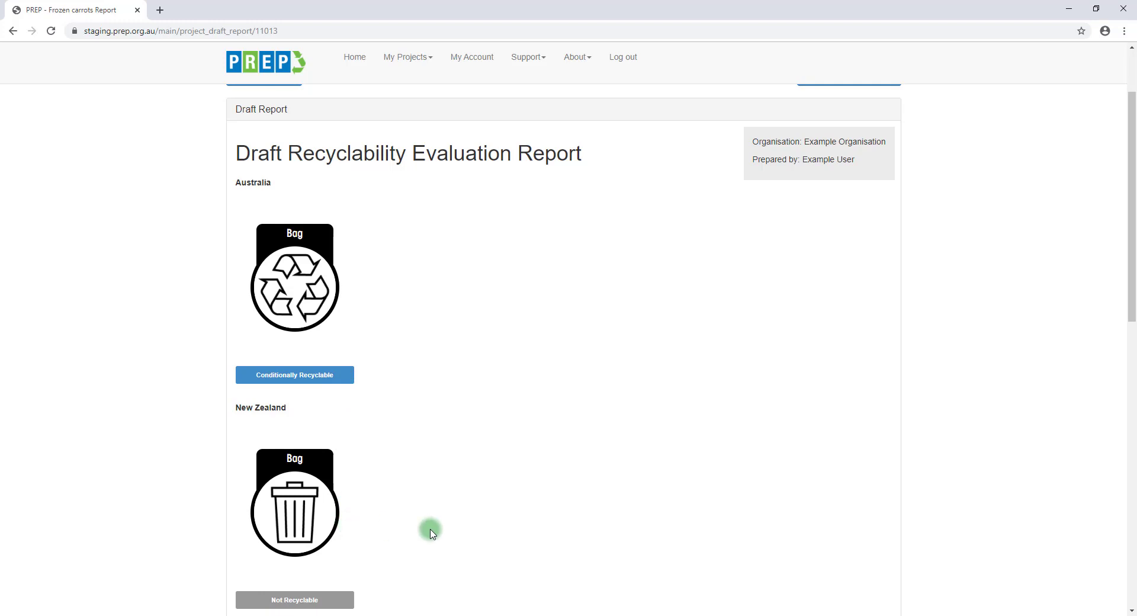
pyautogui.moveTo(1131, 241); pyautogui.dragTo(1130, 216)
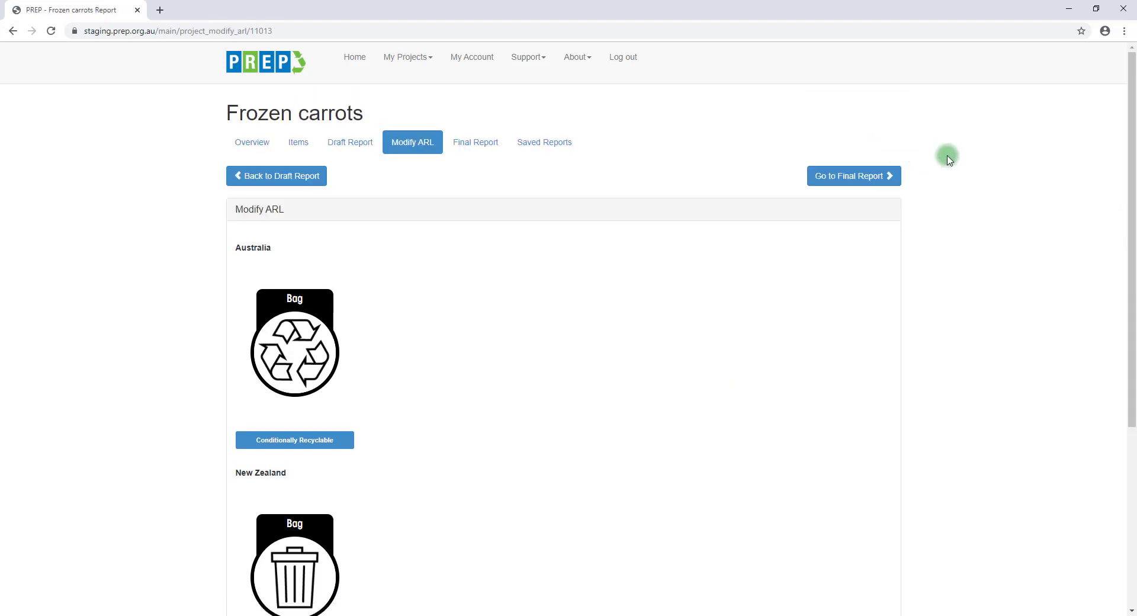
# Apply Store Drop off as the recyclability type on the Australian Bag label
pyautogui.moveTo(1129, 205); pyautogui.dragTo(1129, 312)
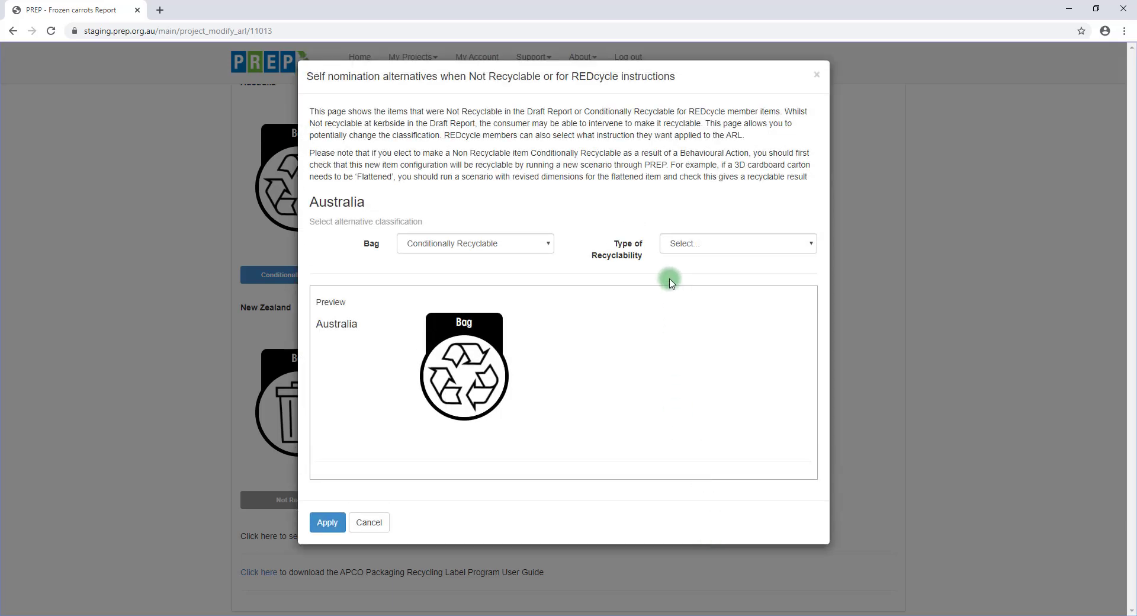
pyautogui.click(730, 245)
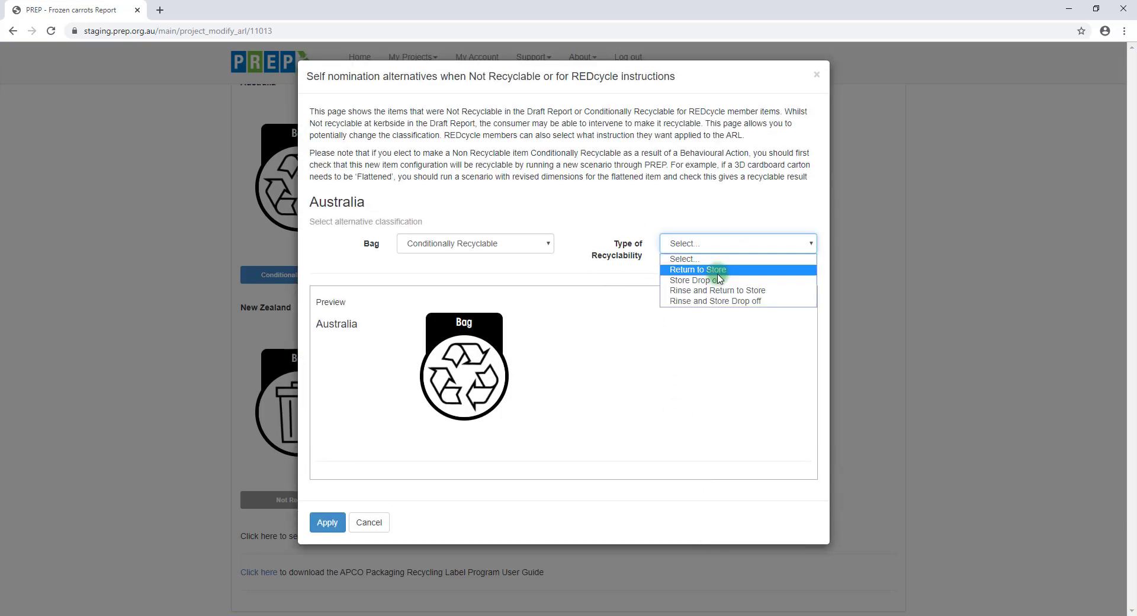
pyautogui.press('Escape')
pyautogui.click(713, 284)
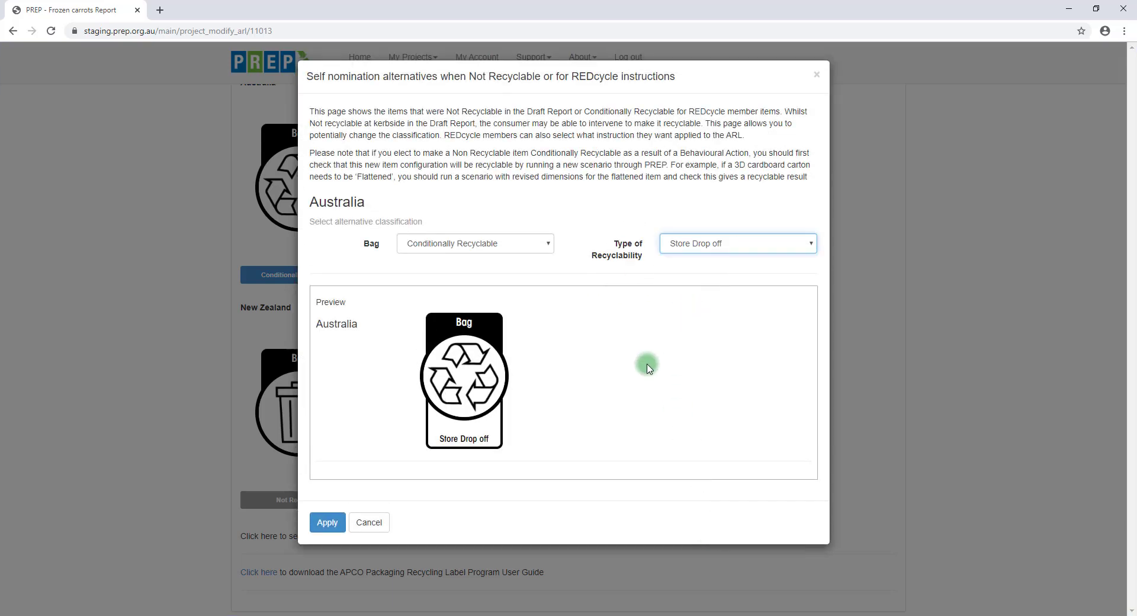
pyautogui.click(323, 528)
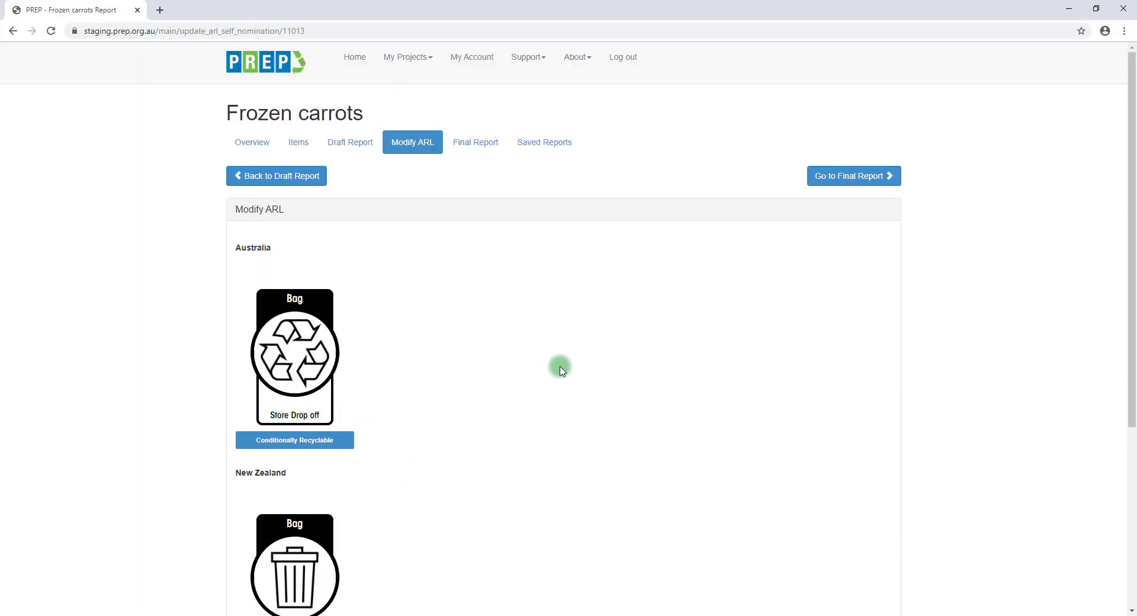
# Save the Frozen carrots final report with the name 'Frozen carrots V2'
pyautogui.click(853, 177)
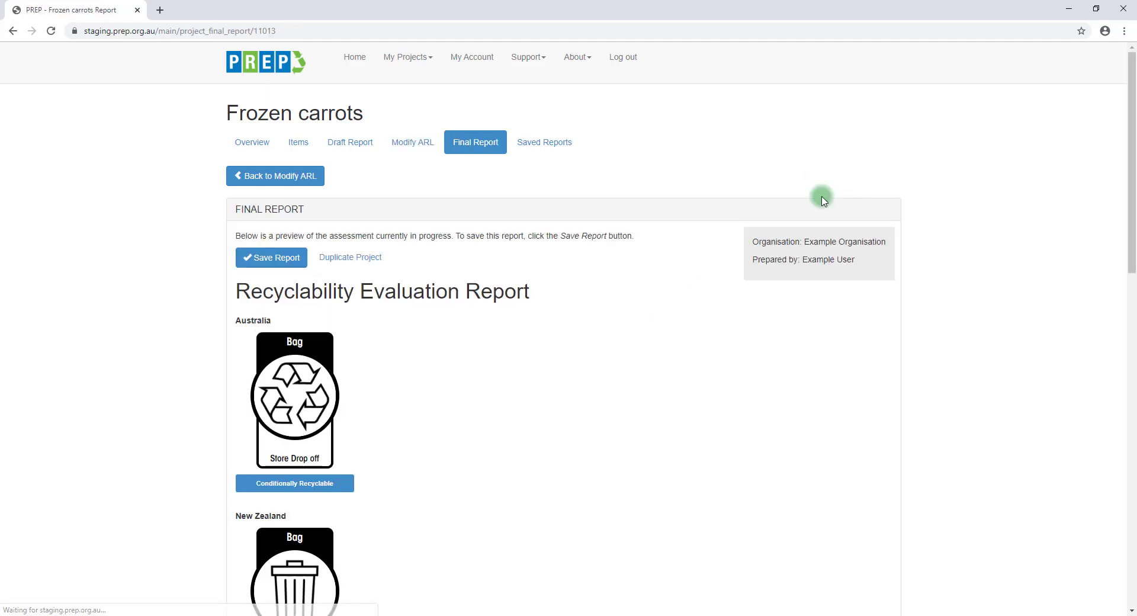
pyautogui.click(281, 264)
pyautogui.click(492, 132)
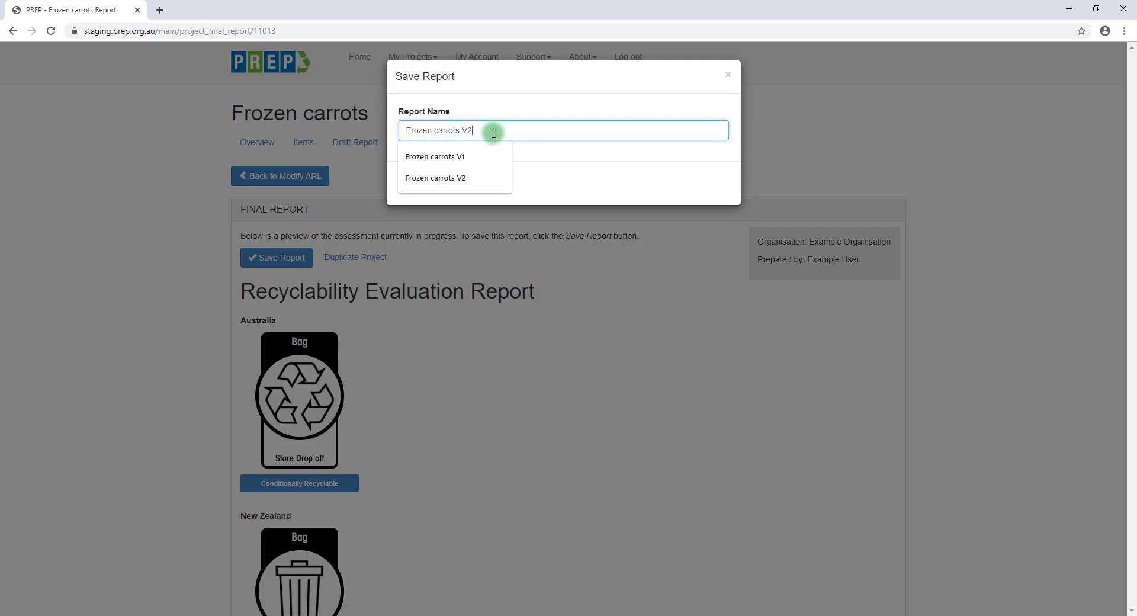
pyautogui.click(465, 187)
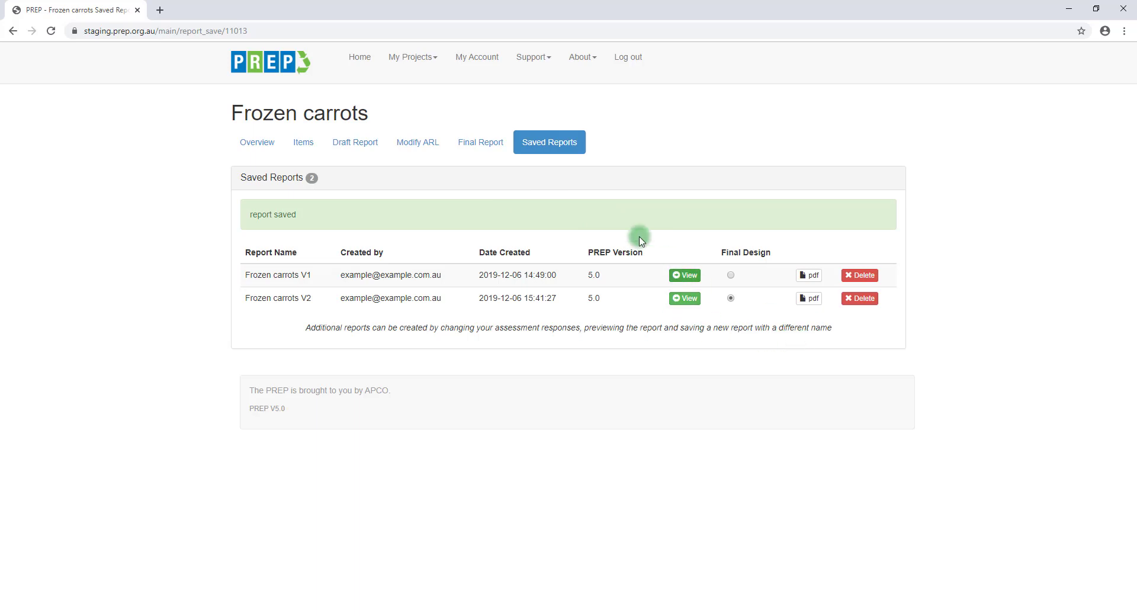
# Go back to the Frozen carrots Final Report preview
pyautogui.click(479, 146)
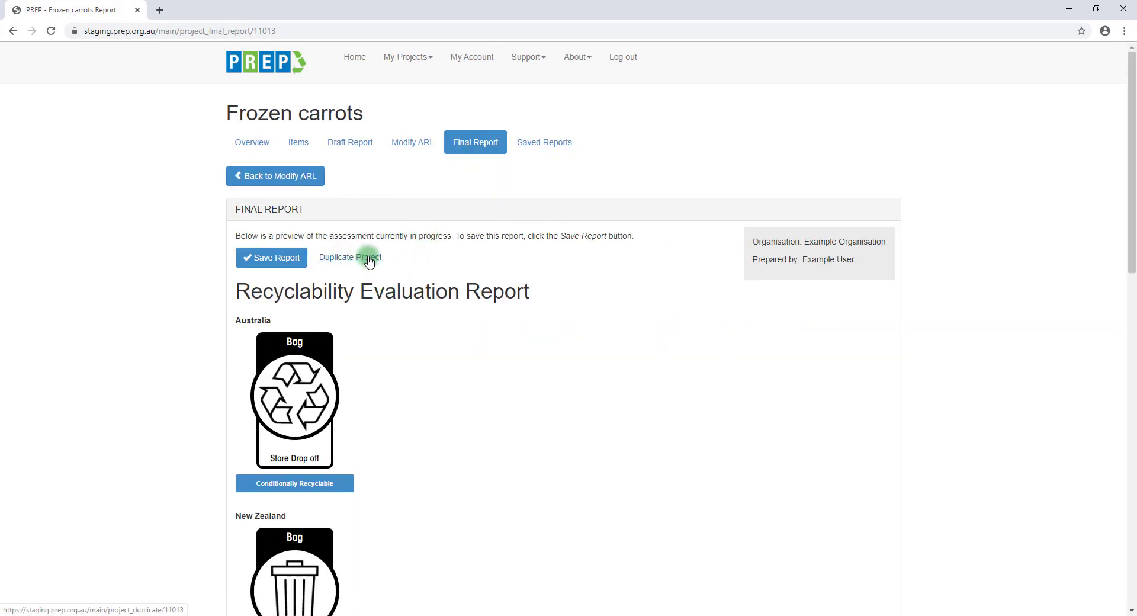